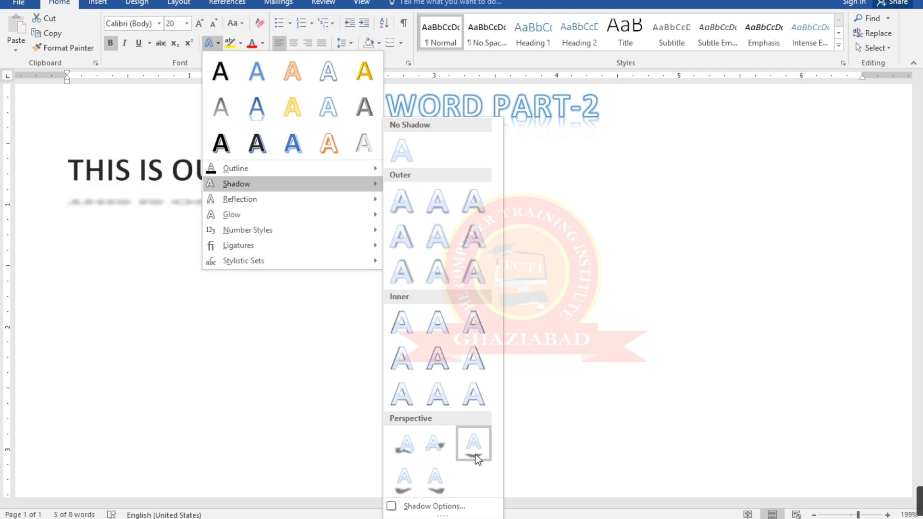
# Set the shadow color of the "THIS IS OUR SECOND VIDEO" line to red in the shadow options
pyautogui.click(441, 507)
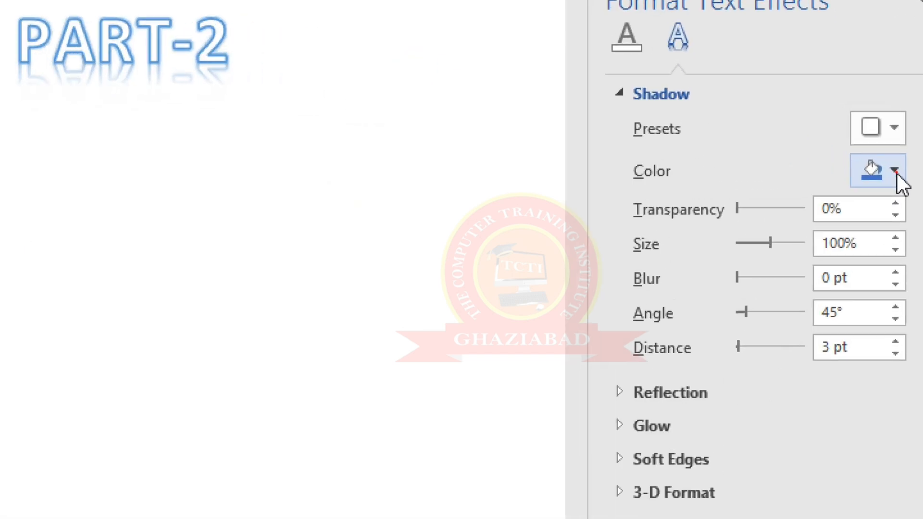
pyautogui.click(895, 172)
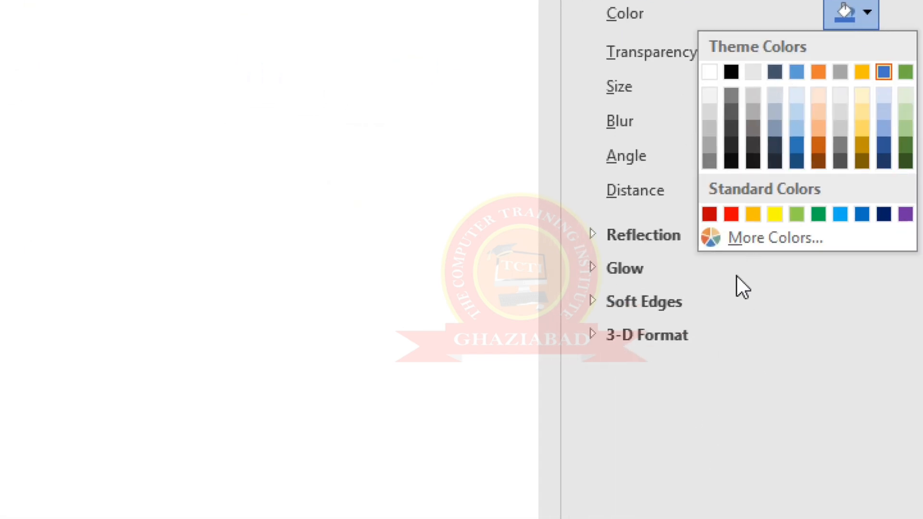
pyautogui.click(731, 214)
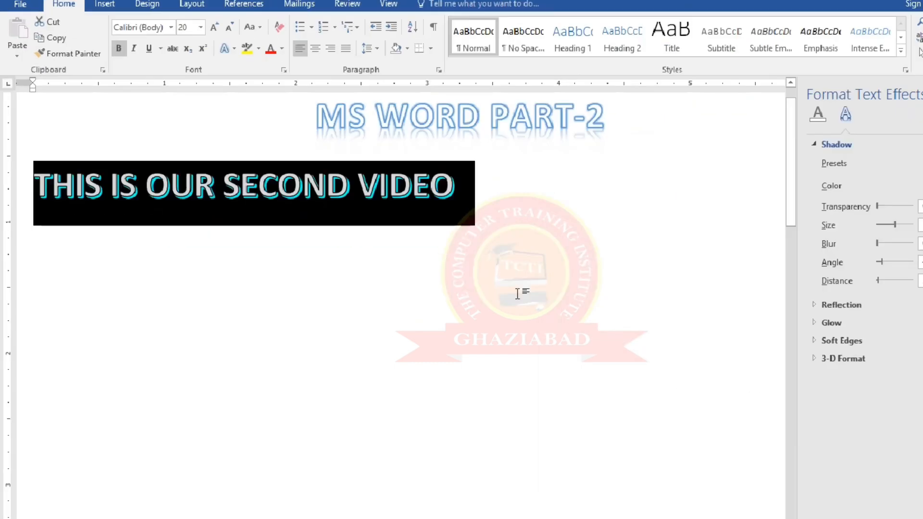
pyautogui.click(356, 251)
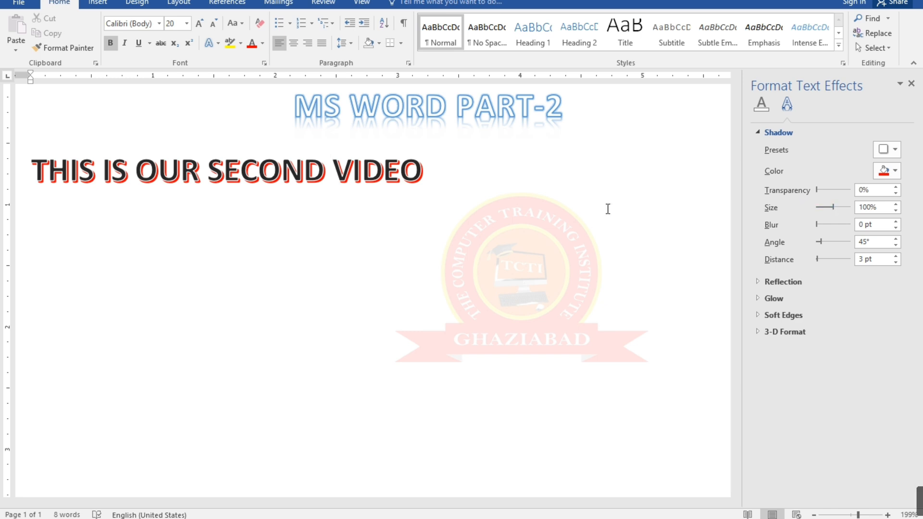
# Increase the shadow blur of the "THIS IS OUR SECOND VIDEO" line to 18 pt
pyautogui.moveTo(414, 171); pyautogui.dragTo(31, 171)
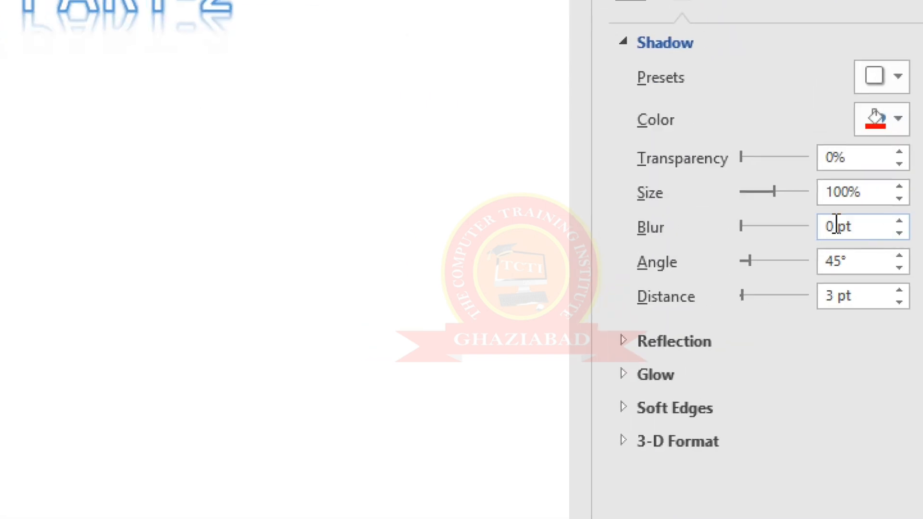
pyautogui.moveTo(741, 226); pyautogui.dragTo(756, 228)
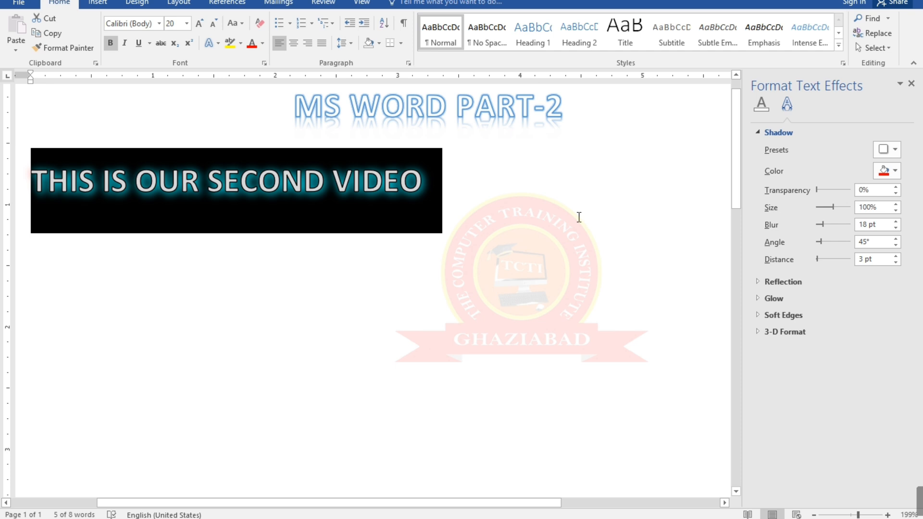
pyautogui.click(577, 217)
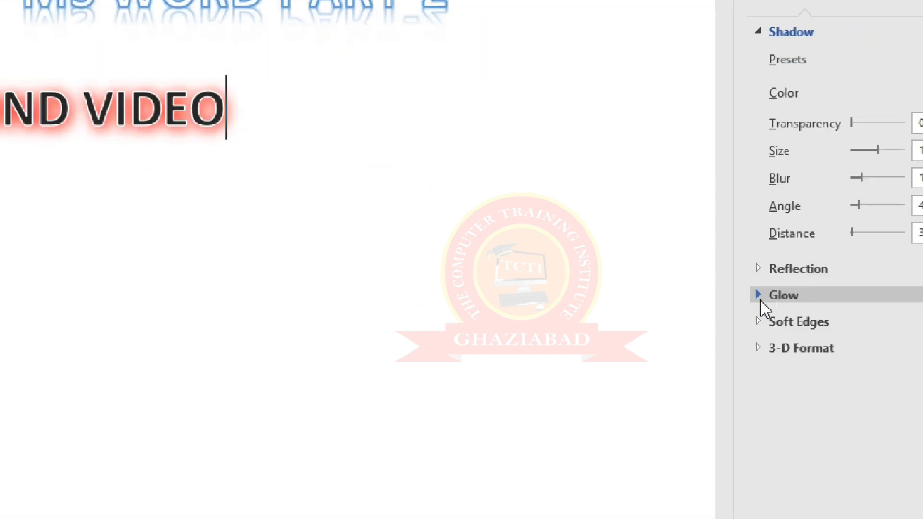
# Expand the Reflection and Glow settings, and apply the first reflection variation to the "THIS IS OUR SECOND VIDEO" line
pyautogui.click(758, 269)
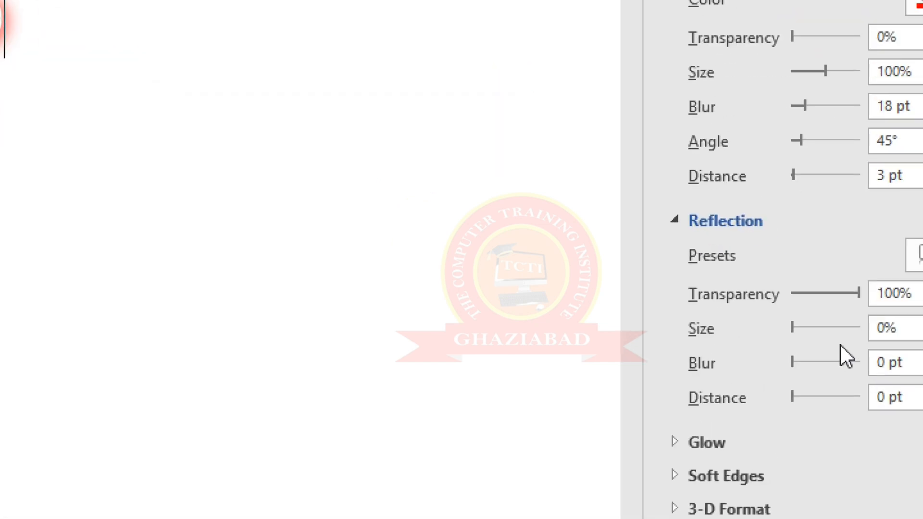
pyautogui.click(681, 441)
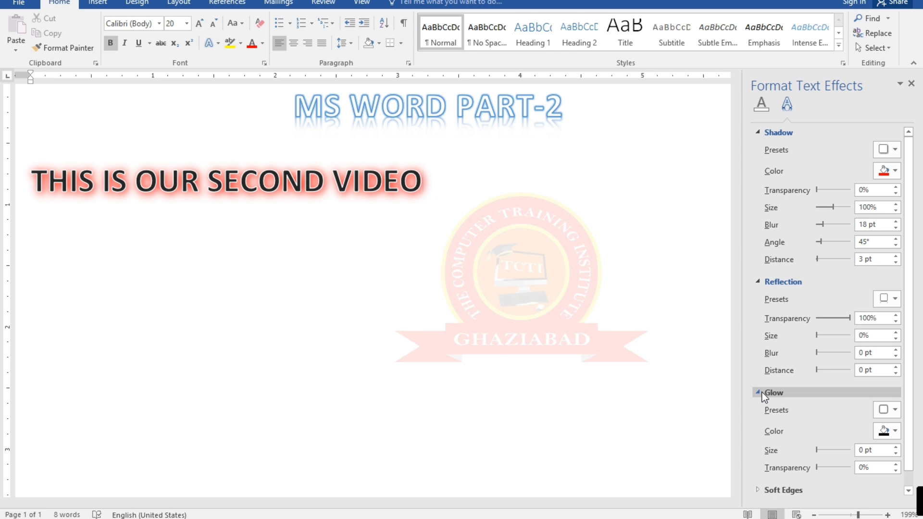
pyautogui.moveTo(438, 180); pyautogui.dragTo(30, 179)
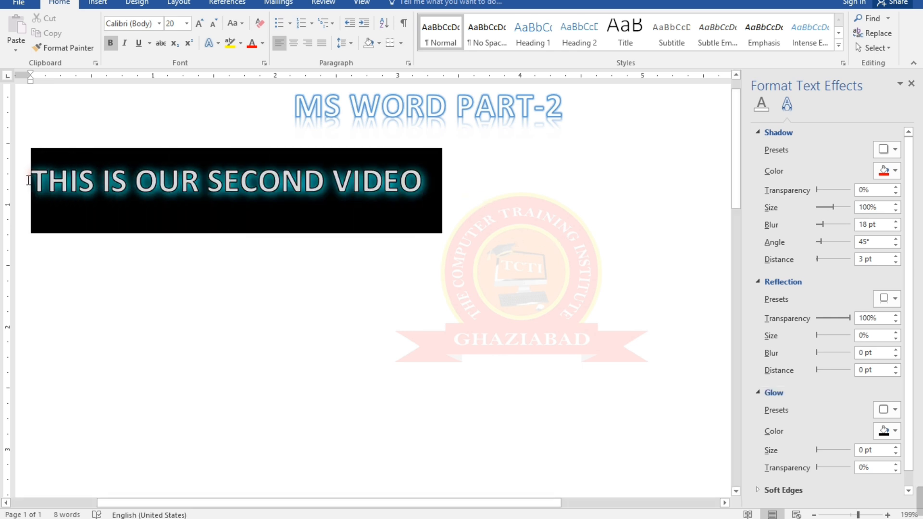
pyautogui.click(221, 48)
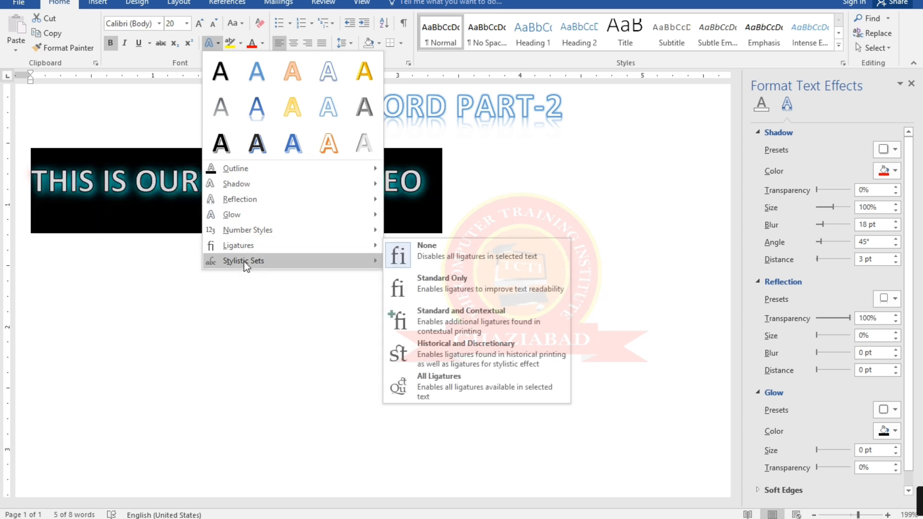
pyautogui.moveTo(241, 264)
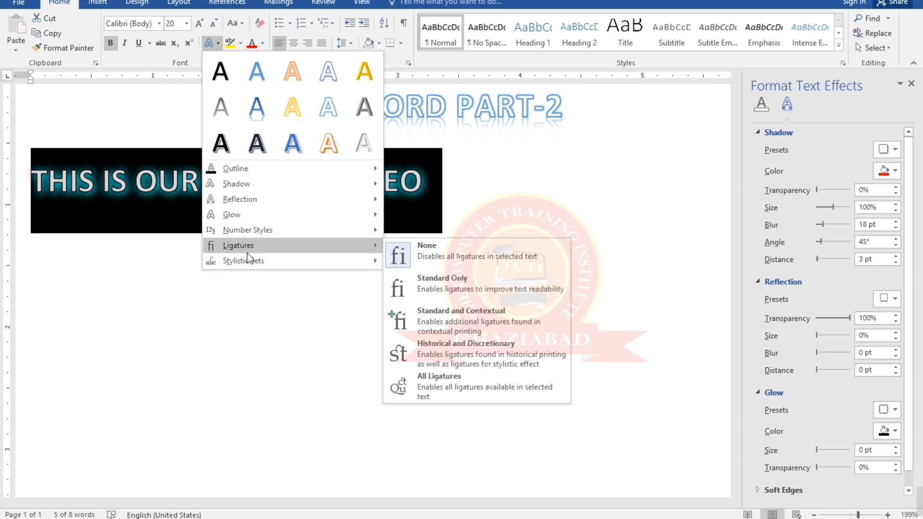
pyautogui.moveTo(246, 216)
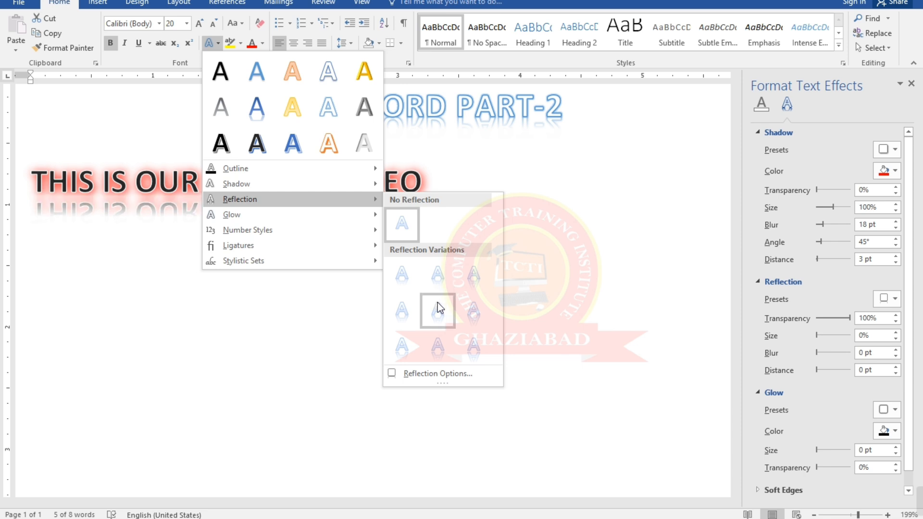
pyautogui.click(400, 282)
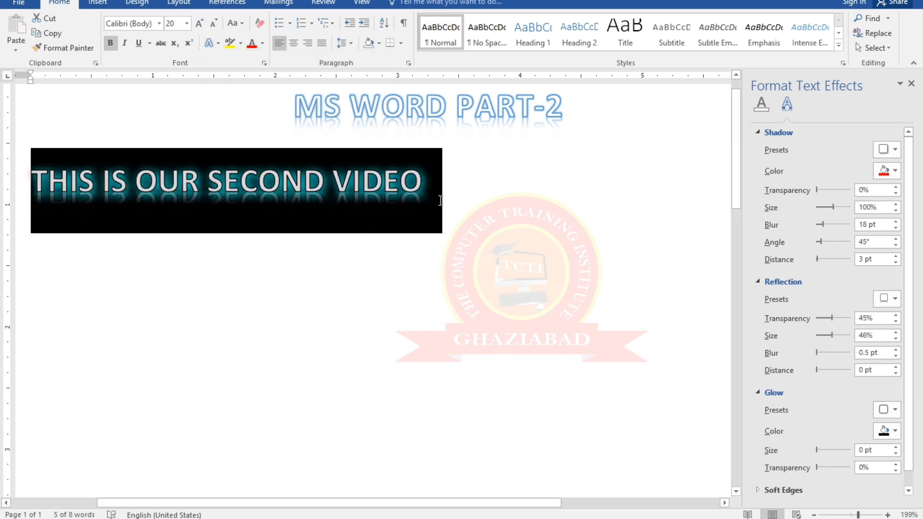
pyautogui.click(442, 198)
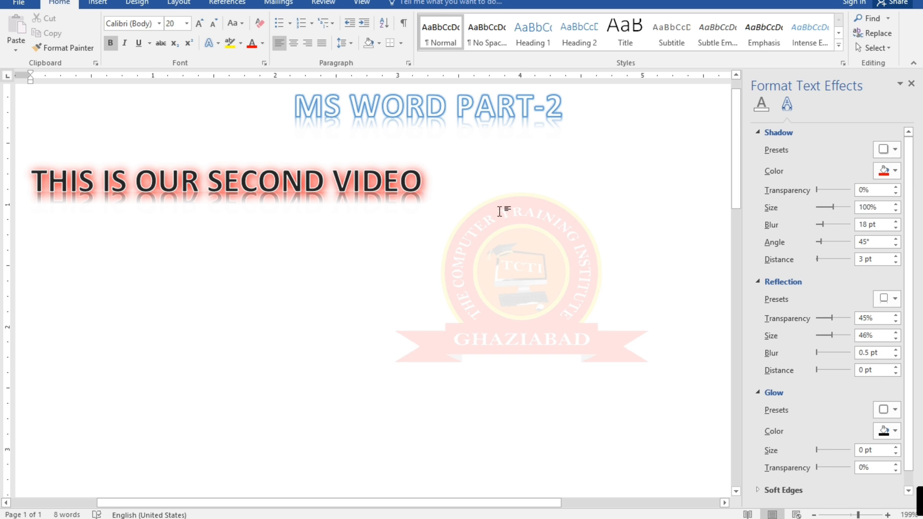
# Dismiss the text effects gallery and close the Format Text Effects pane
pyautogui.click(220, 44)
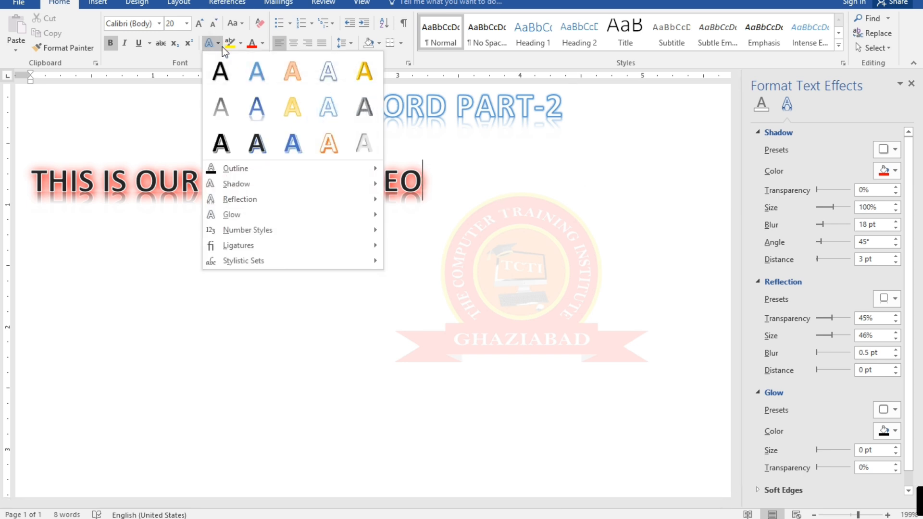
pyautogui.click(596, 325)
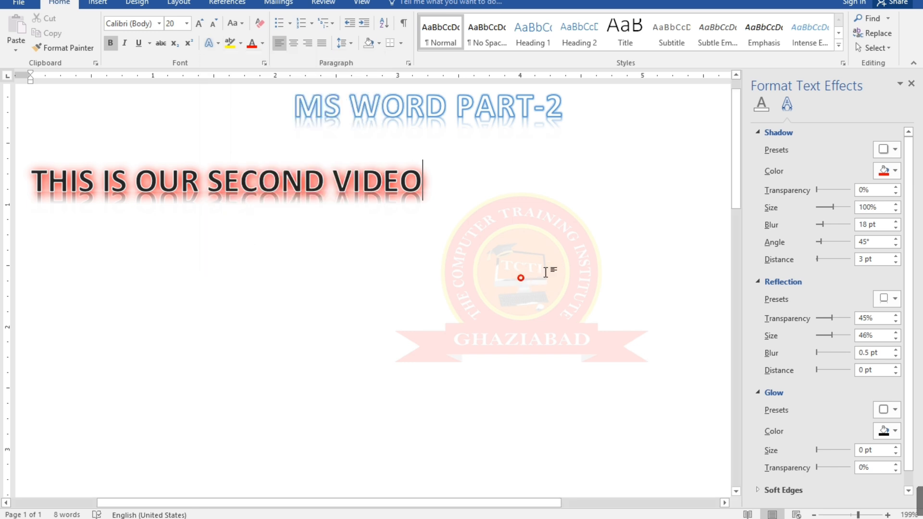
pyautogui.click(911, 83)
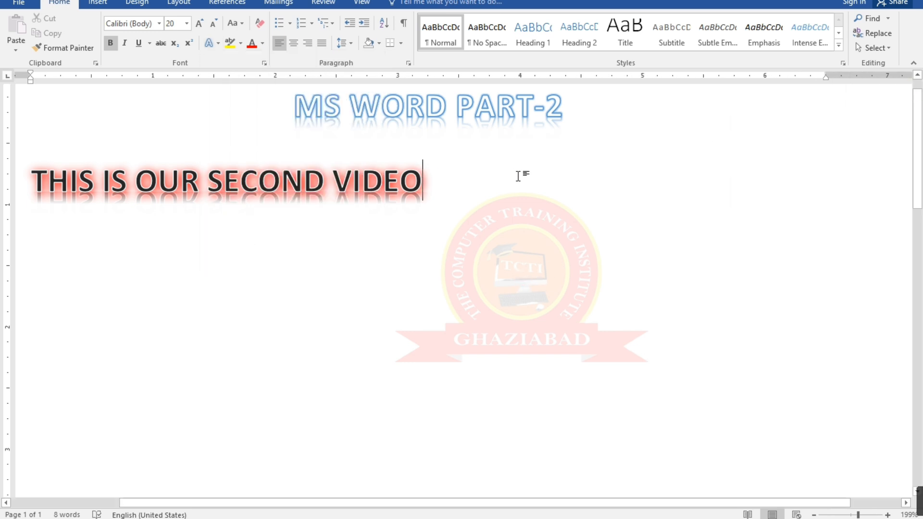
# Start a new line below "THIS IS OUR SECOND VIDEO", enter the sample text JSJDJH in the inherited formatting, and delete that text
pyautogui.scroll(-4, 517, 175)
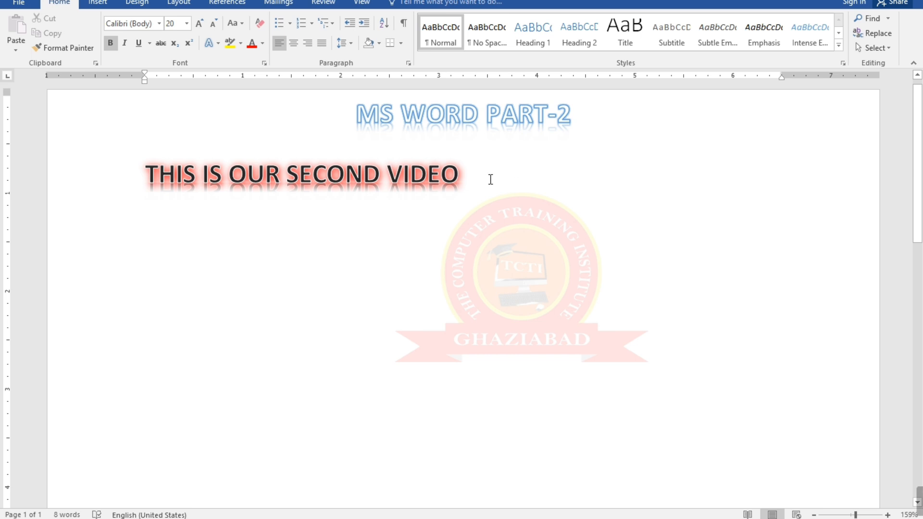
pyautogui.press('Return')
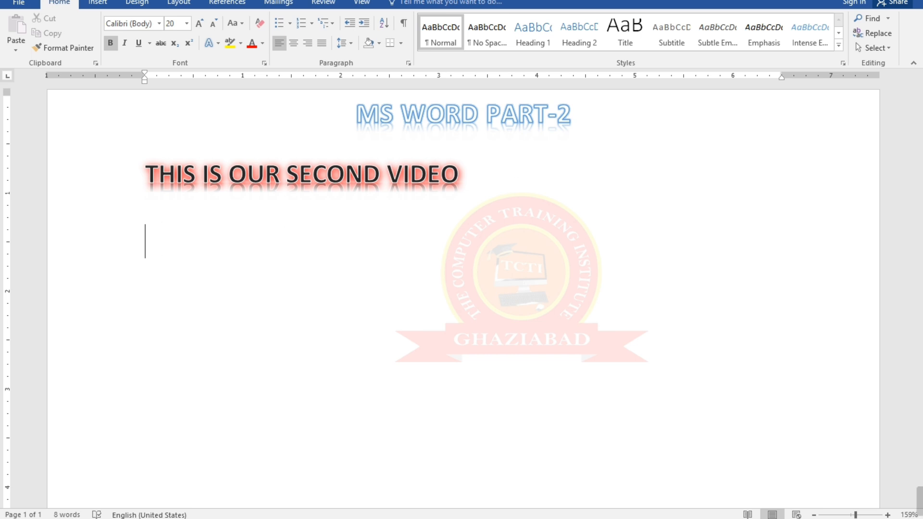
pyautogui.write('JSJDH')
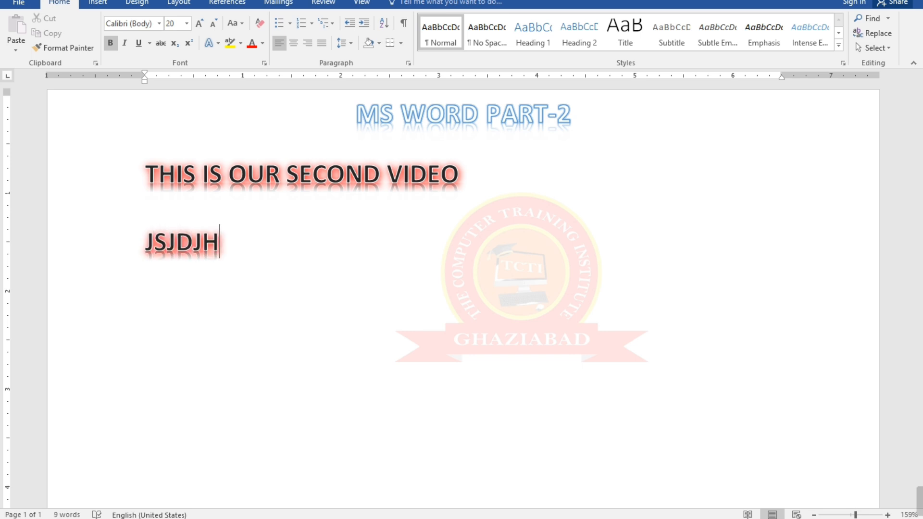
pyautogui.press('BackSpace')
pyautogui.press('BackSpace')
pyautogui.press('BackSpace')
pyautogui.press('BackSpace')
pyautogui.press('BackSpace')
pyautogui.press('BackSpace')
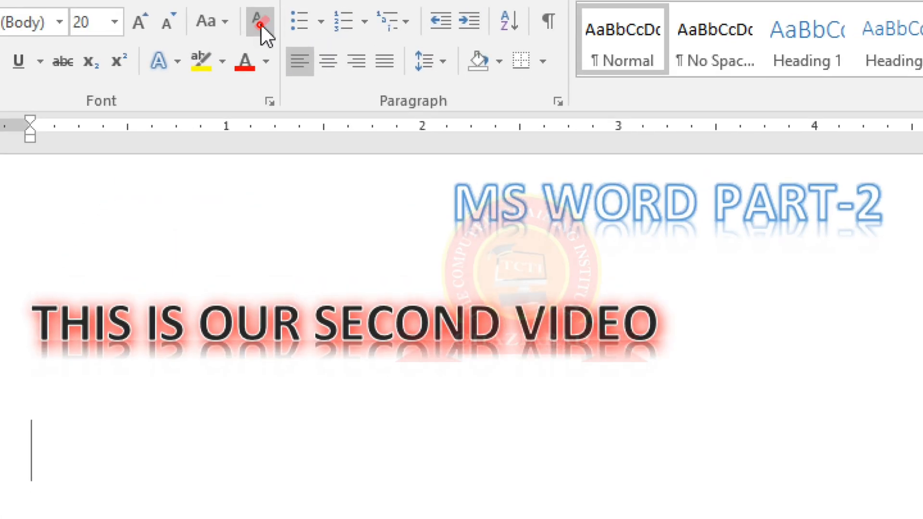
# Clear all formatting on the empty second line, enter JKJKJKKJFJSFSL as plain sample text, and undo that typing
pyautogui.click(260, 25)
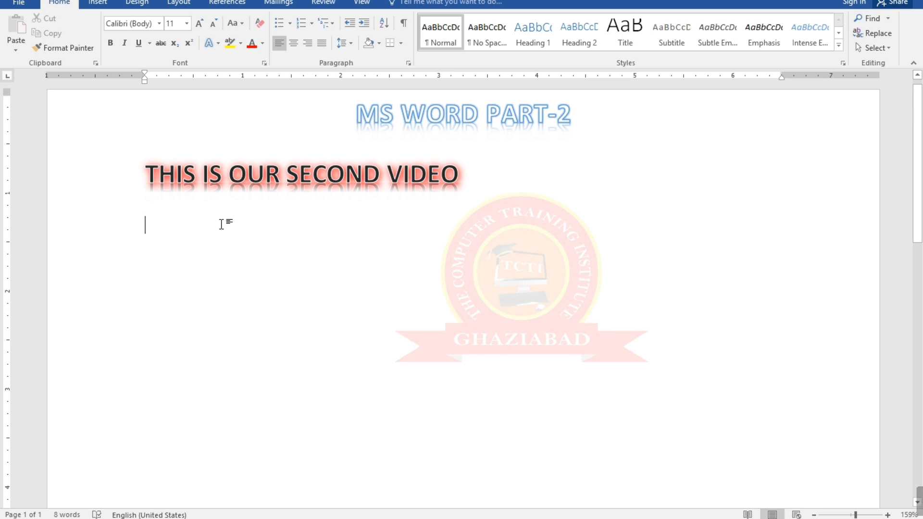
pyautogui.write('JKJKJKKJFJSFSL')
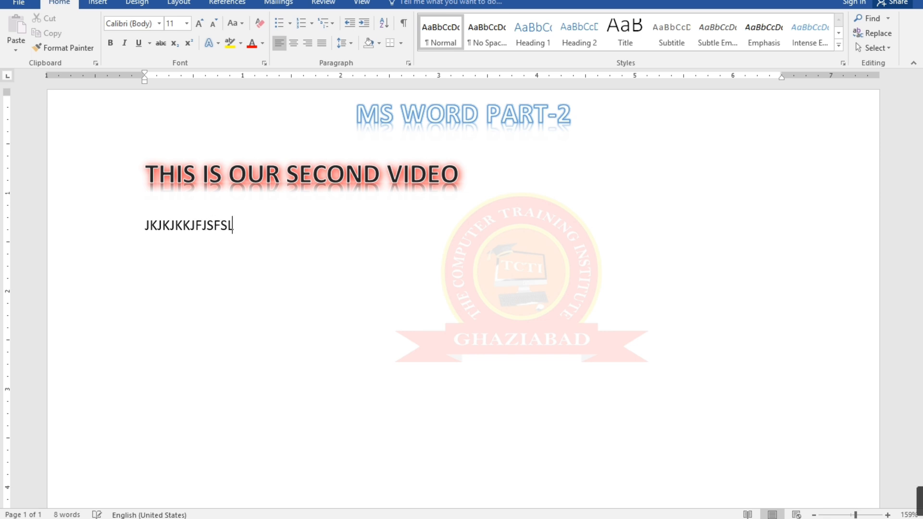
pyautogui.hotkey('ctrl', 'z')
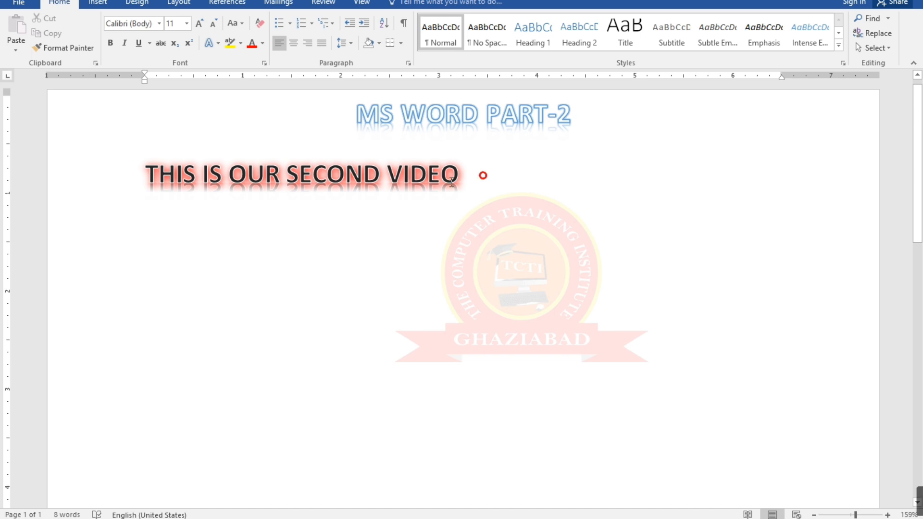
# Clear all formatting from the "THIS IS OUR SECOND VIDEO" line and undo the clearing
pyautogui.moveTo(481, 174); pyautogui.dragTo(160, 192)
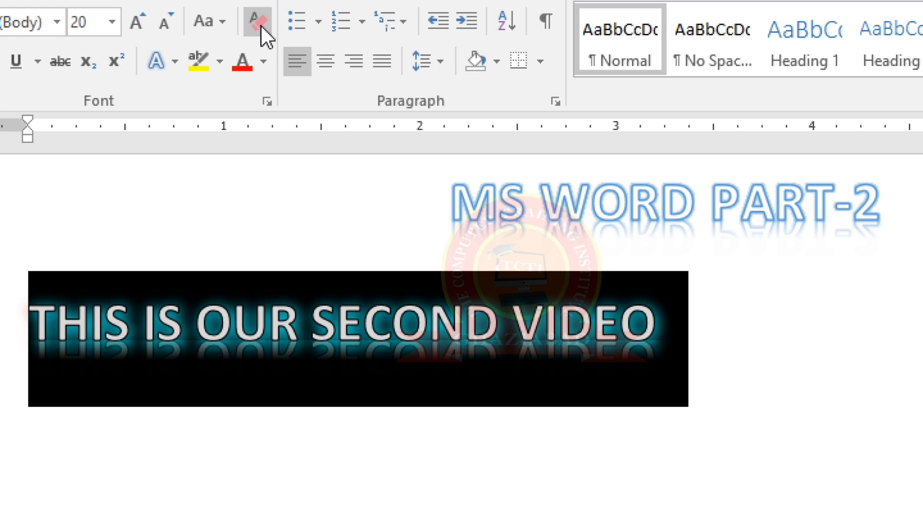
pyautogui.click(261, 26)
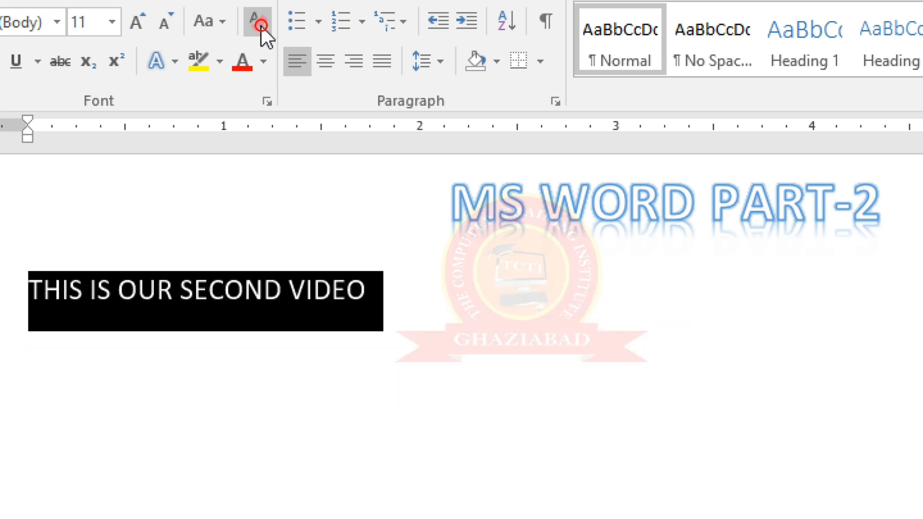
pyautogui.click(360, 176)
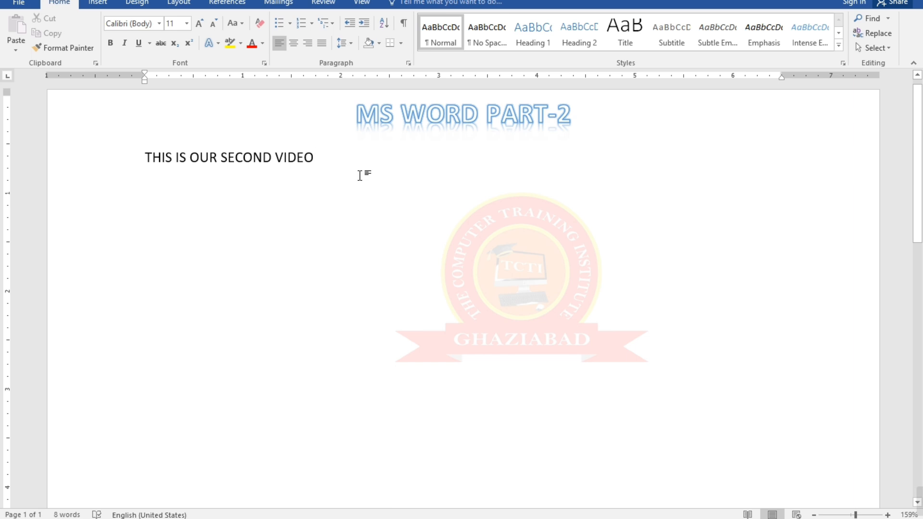
pyautogui.hotkey('ctrl', 'z')
pyautogui.press('Down')
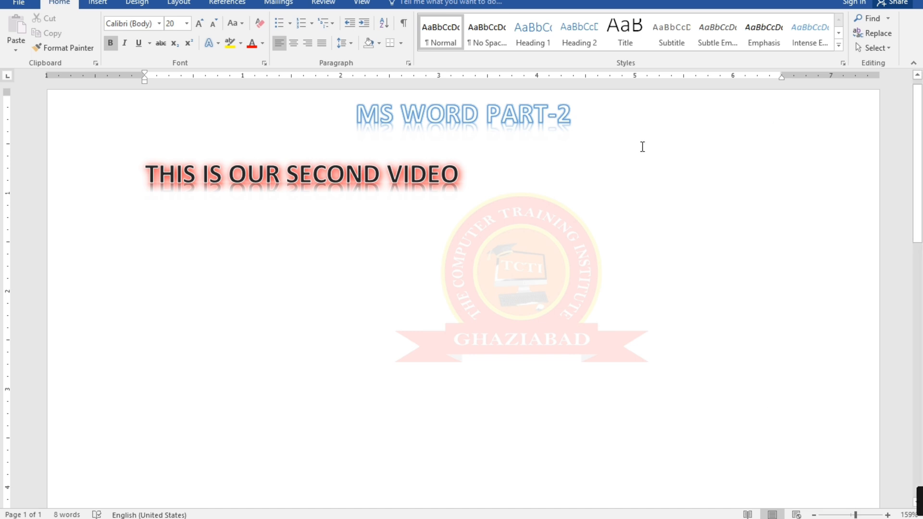
# Enter the sample text CGB on the line below "THIS IS OUR SECOND VIDEO" and delete it
pyautogui.write('CGB')
pyautogui.press('BackSpace')
pyautogui.press('BackSpace')
pyautogui.press('BackSpace')
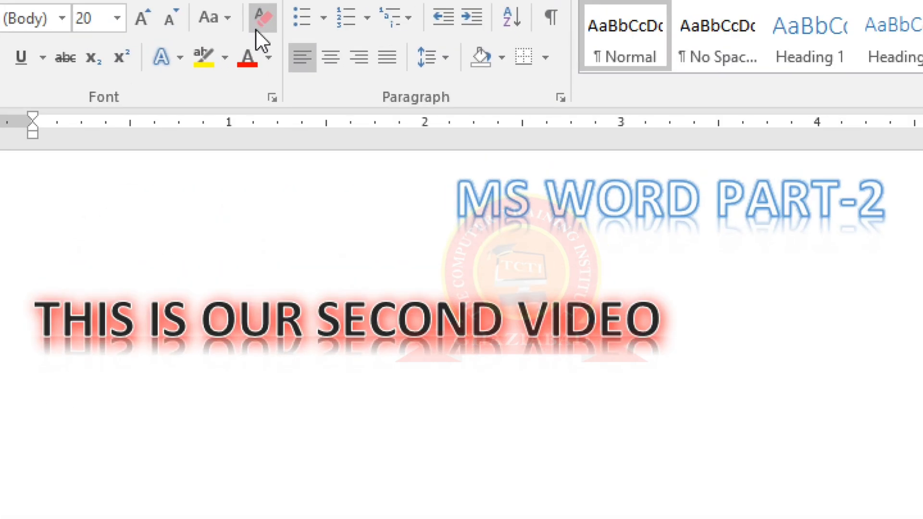
# Clear the inherited formatting on the empty line, enter "th" as plain text, and delete it
pyautogui.click(259, 24)
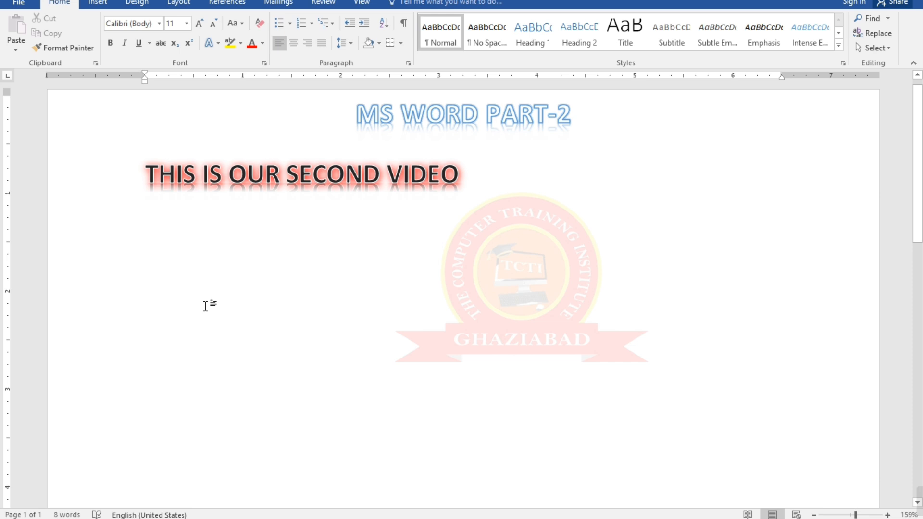
pyautogui.write('th')
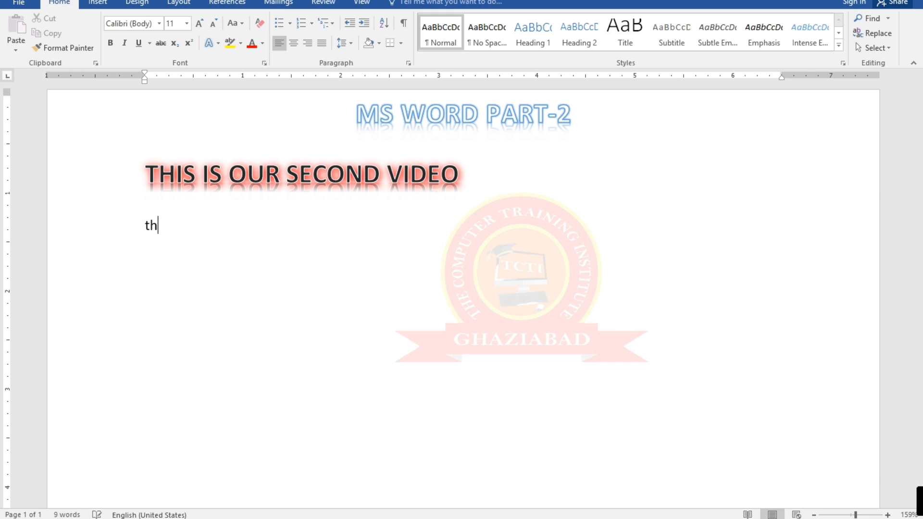
pyautogui.press('BackSpace')
pyautogui.press('BackSpace')
pyautogui.press('BackSpace')
pyautogui.press('BackSpace')
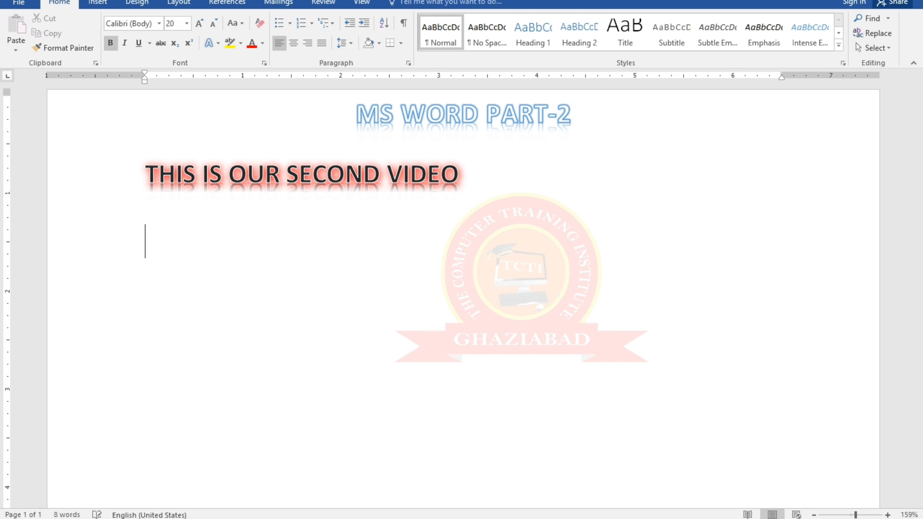
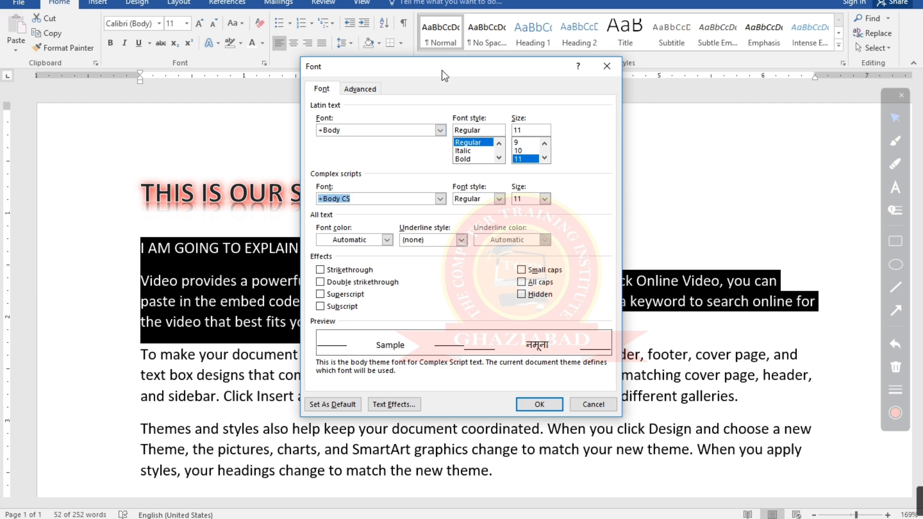
# Set the Latin text font of the selected "I AM GOING TO EXPLAIN" line and the paragraph below it to +Headings
pyautogui.moveTo(442, 70); pyautogui.dragTo(360, 71)
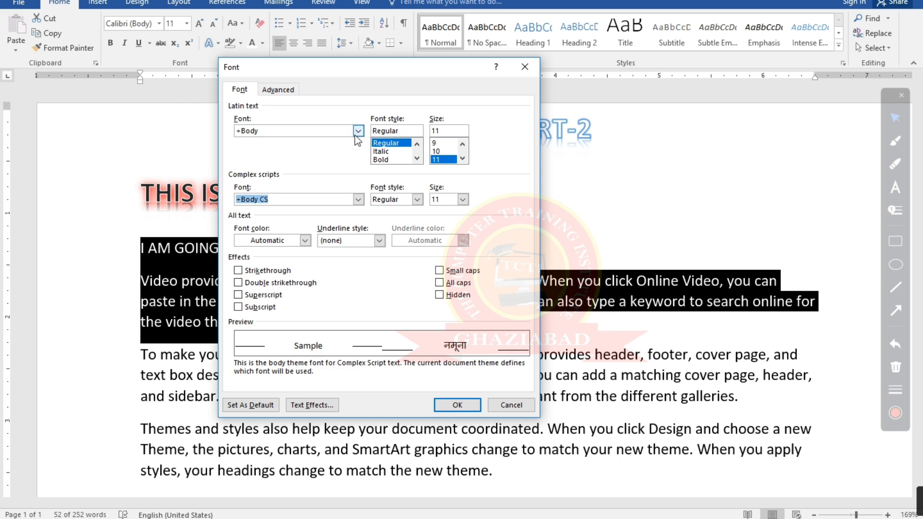
pyautogui.moveTo(356, 72); pyautogui.dragTo(651, 86)
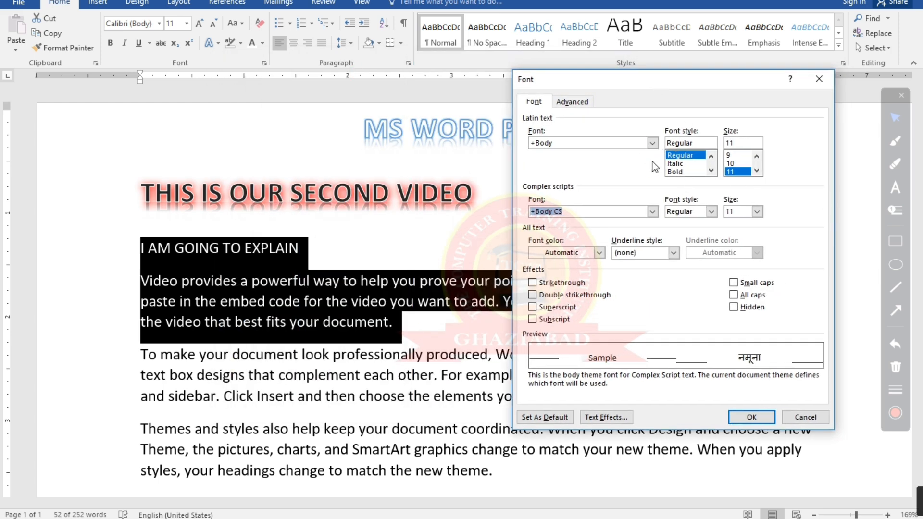
pyautogui.click(652, 144)
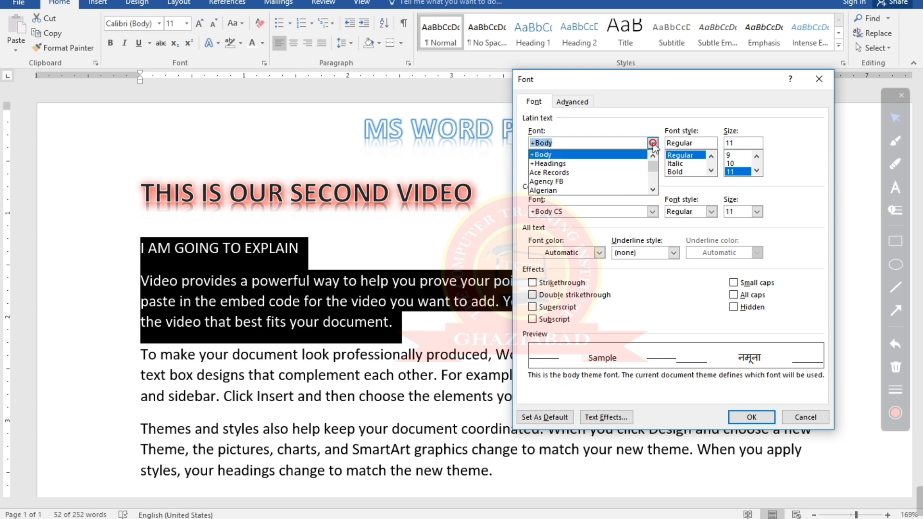
pyautogui.scroll(-20, 613, 178)
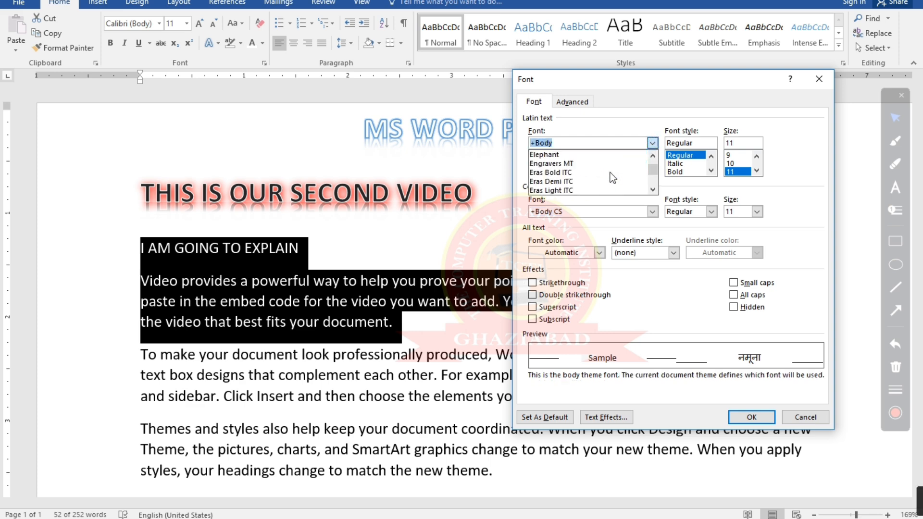
pyautogui.scroll(20, 612, 181)
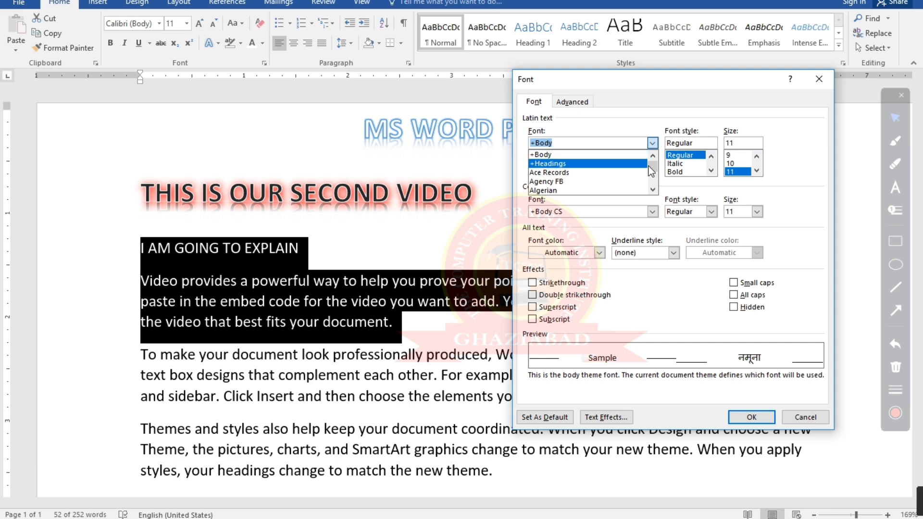
pyautogui.moveTo(652, 168); pyautogui.dragTo(677, 167)
pyautogui.click(597, 147)
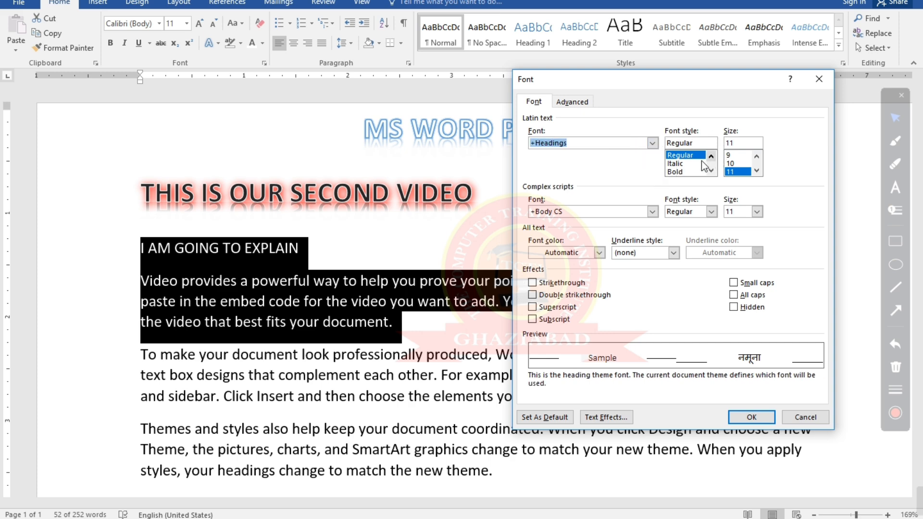
# Set the Latin text font style to Bold and the size to 18
pyautogui.click(683, 163)
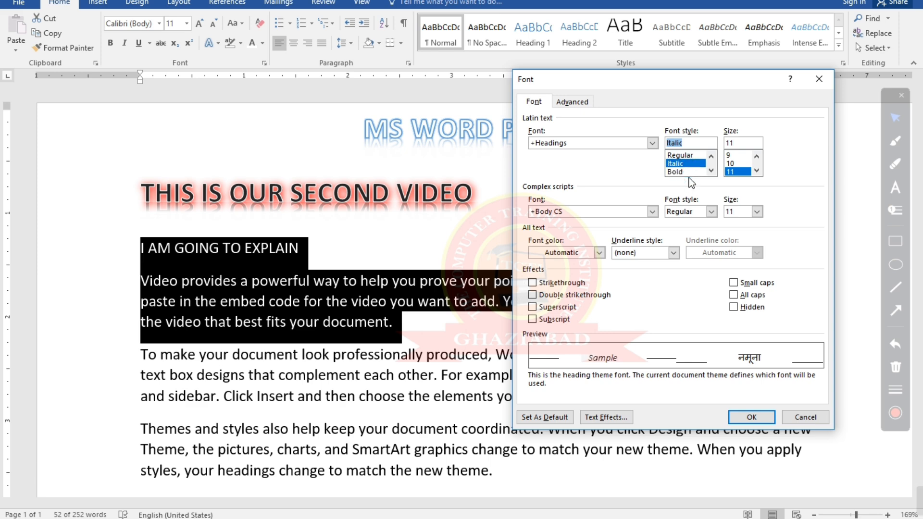
pyautogui.click(685, 172)
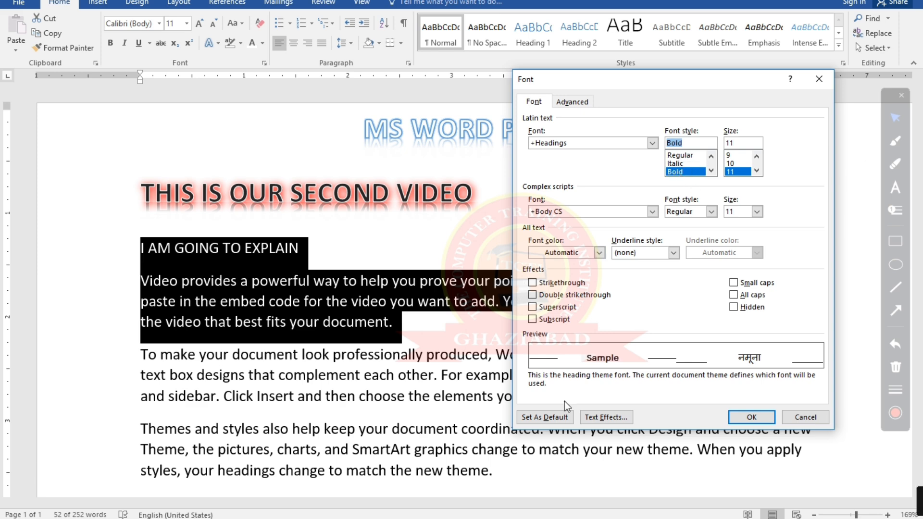
pyautogui.click(757, 155)
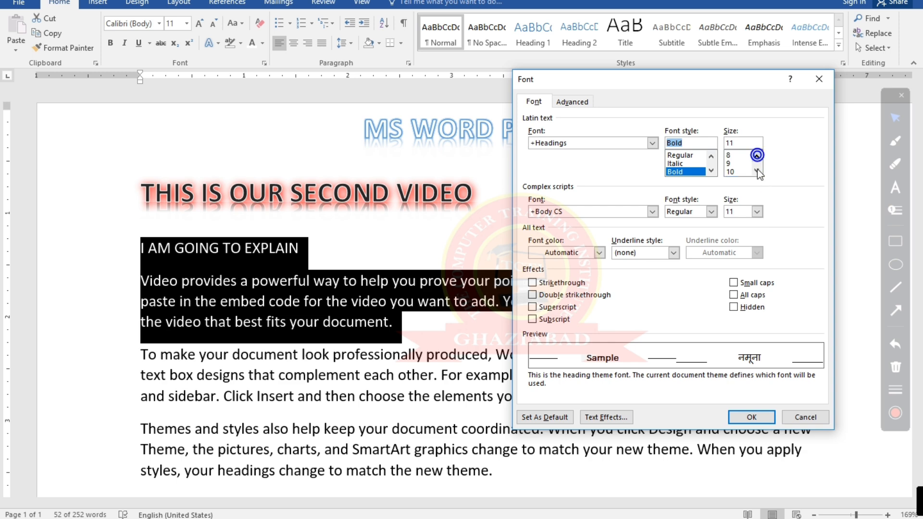
pyautogui.click(757, 171)
pyautogui.click(730, 172)
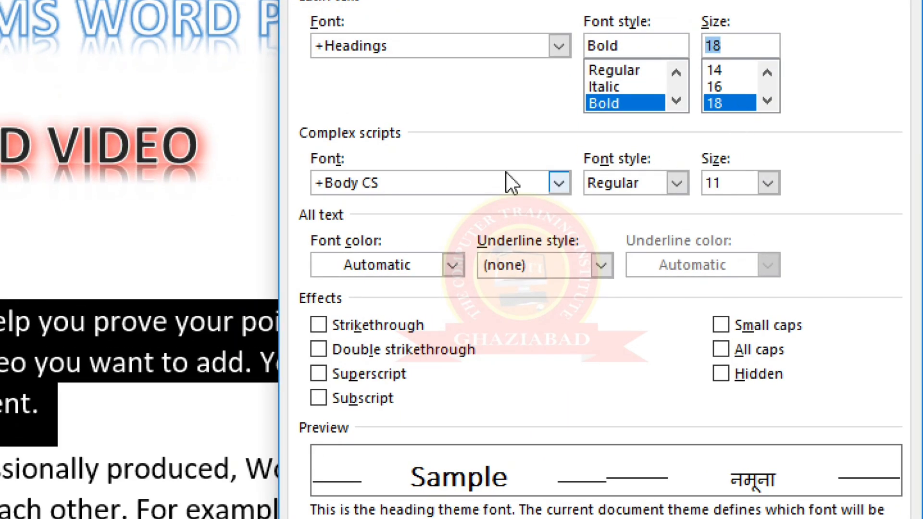
# Check the complex scripts font and font color choices, and apply the font settings to the selected text
pyautogui.click(564, 185)
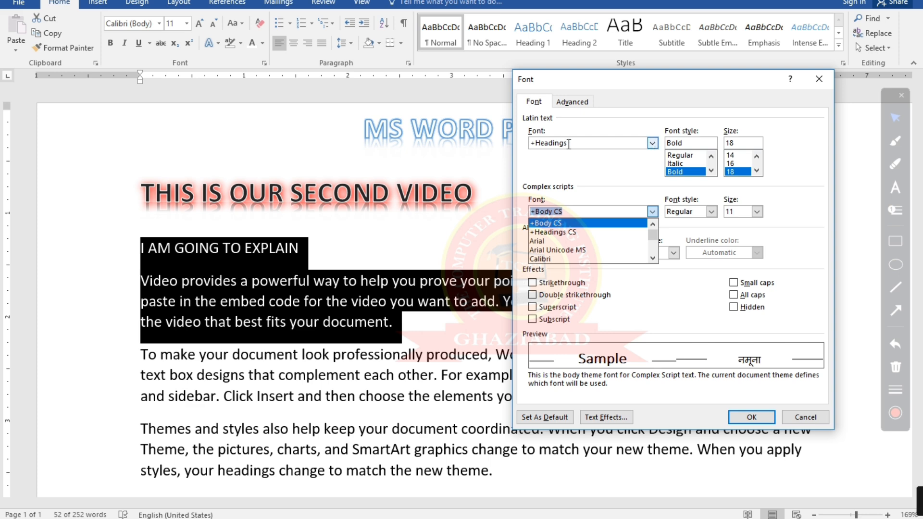
pyautogui.click(613, 175)
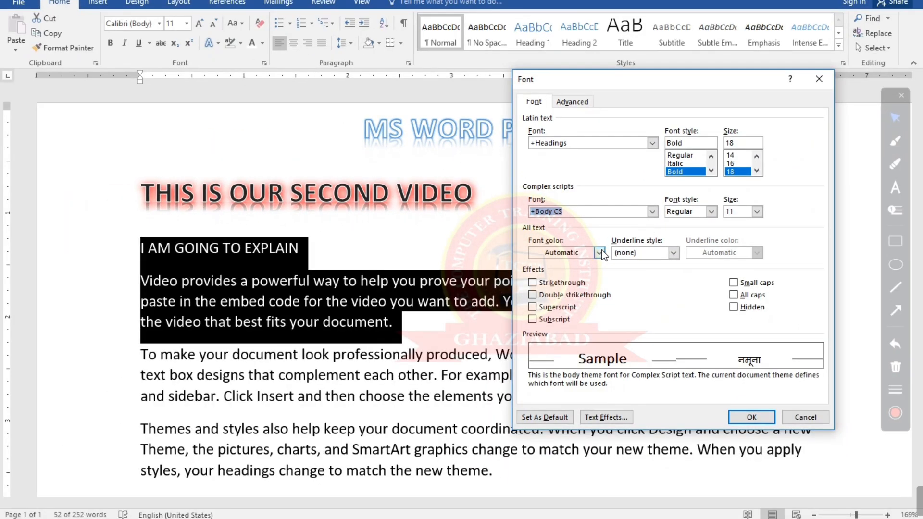
pyautogui.click(599, 251)
pyautogui.click(599, 252)
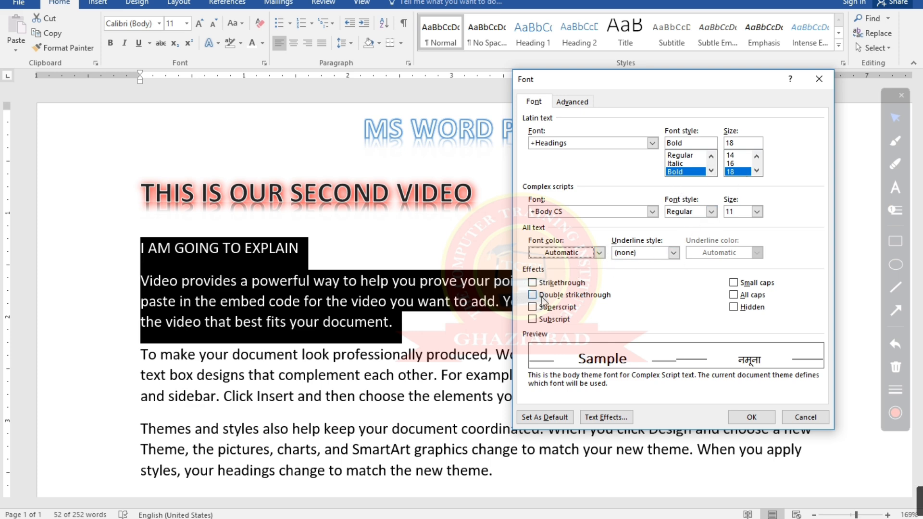
pyautogui.click(762, 414)
pyautogui.click(479, 275)
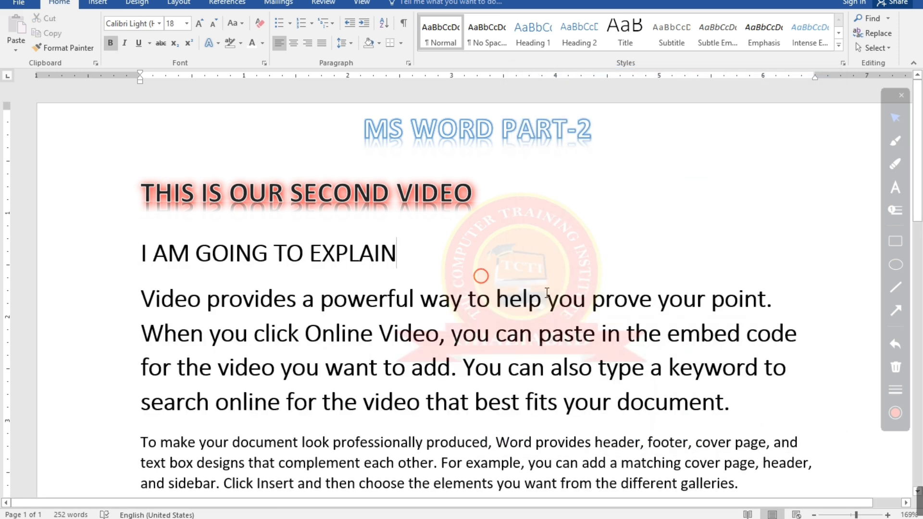
# Apply Strikethrough to the "I AM GOING TO EXPLAIN" line and the "Video provides" paragraph, and undo it
pyautogui.click(736, 395)
pyautogui.moveTo(736, 395); pyautogui.dragTo(140, 266)
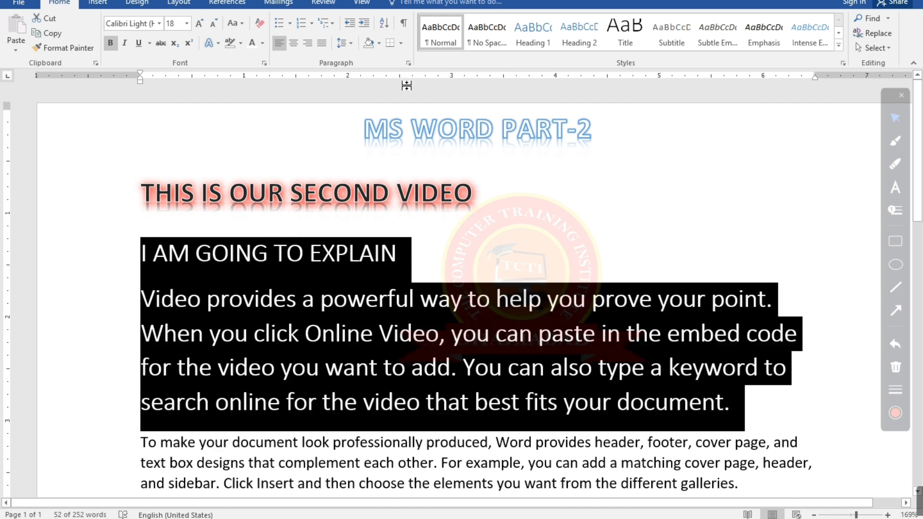
pyautogui.click(264, 64)
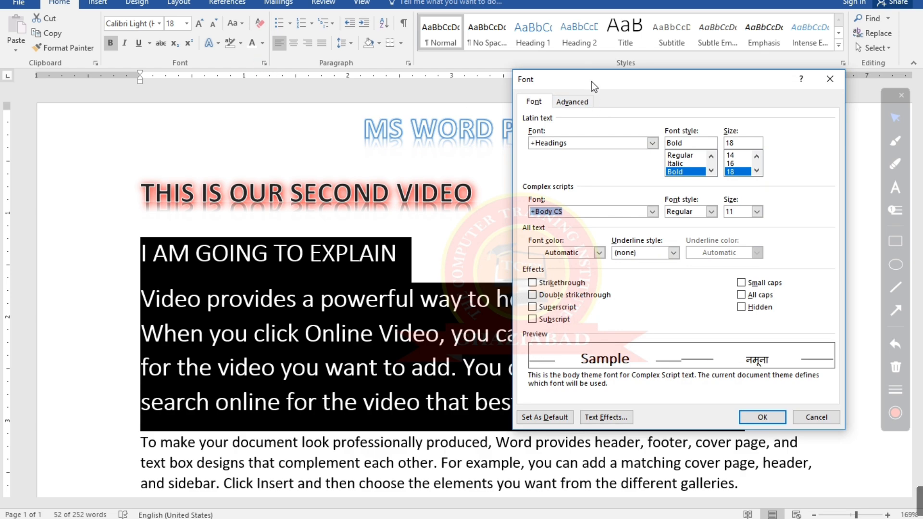
pyautogui.moveTo(591, 82); pyautogui.dragTo(588, 83)
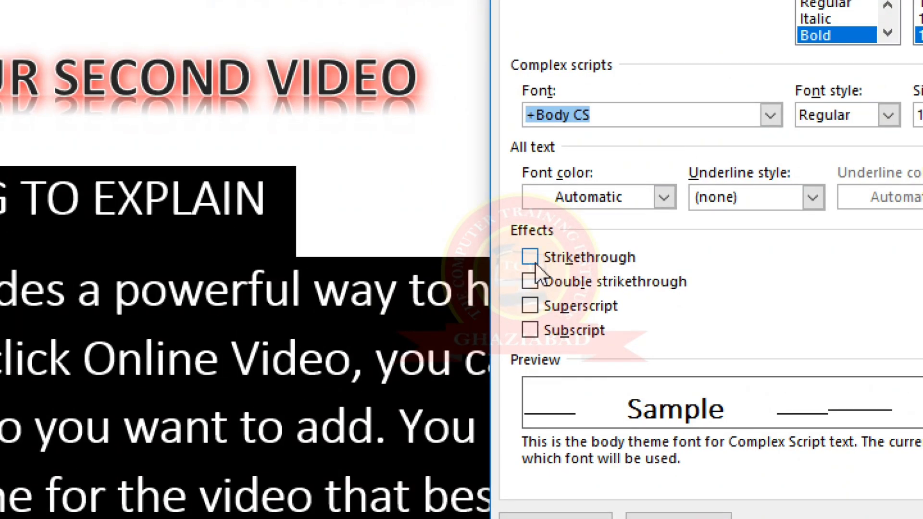
pyautogui.click(534, 263)
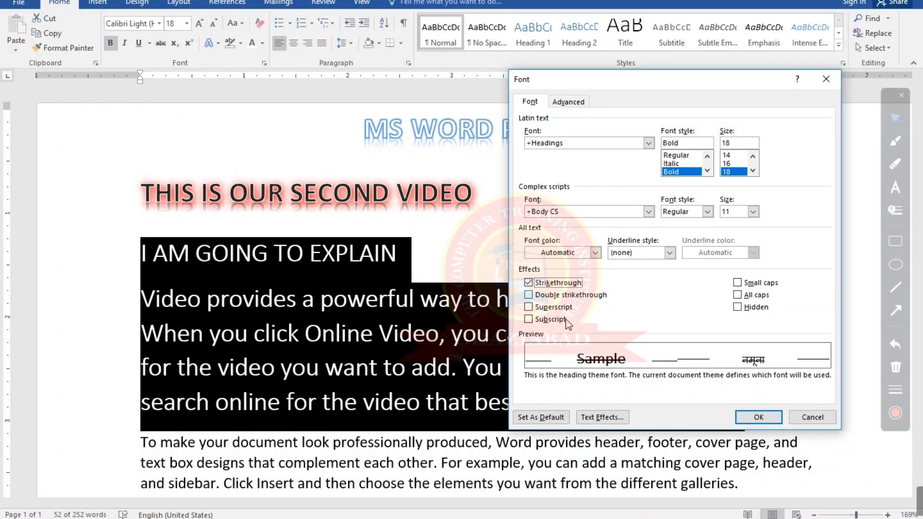
pyautogui.click(768, 417)
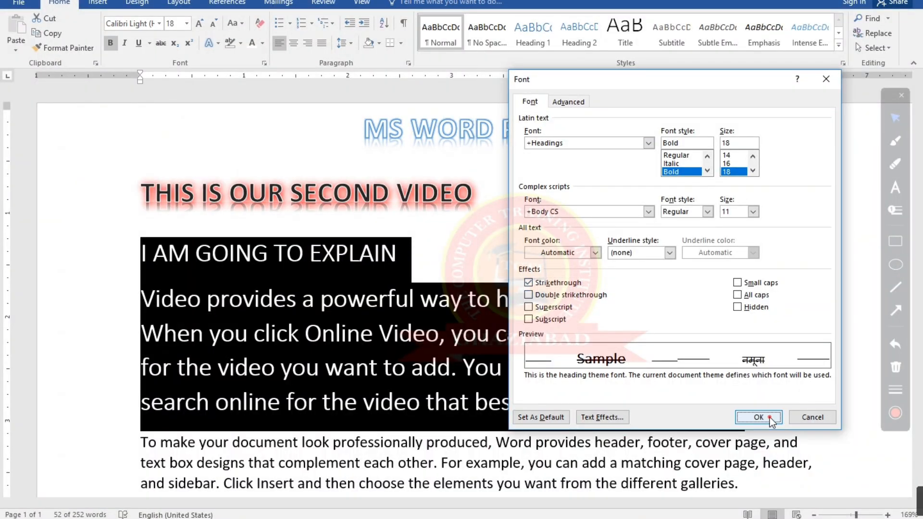
pyautogui.click(630, 402)
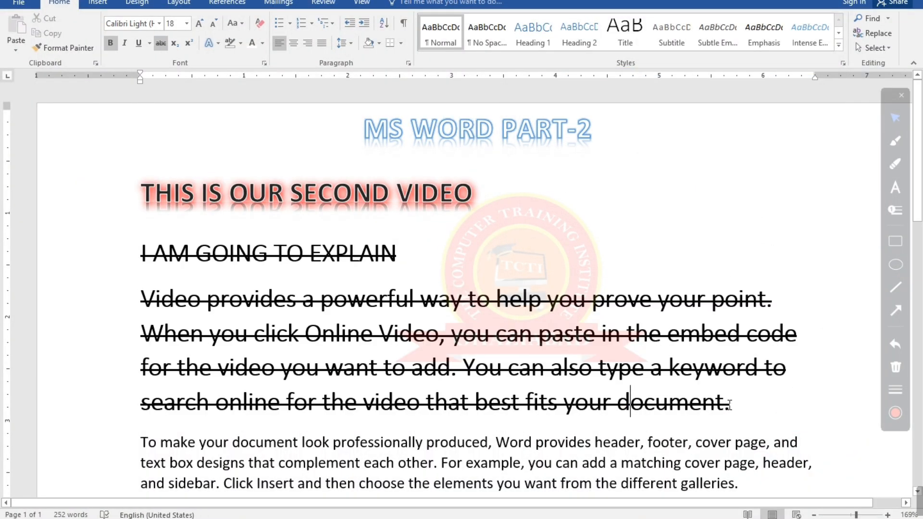
pyautogui.hotkey('ctrl', 'z')
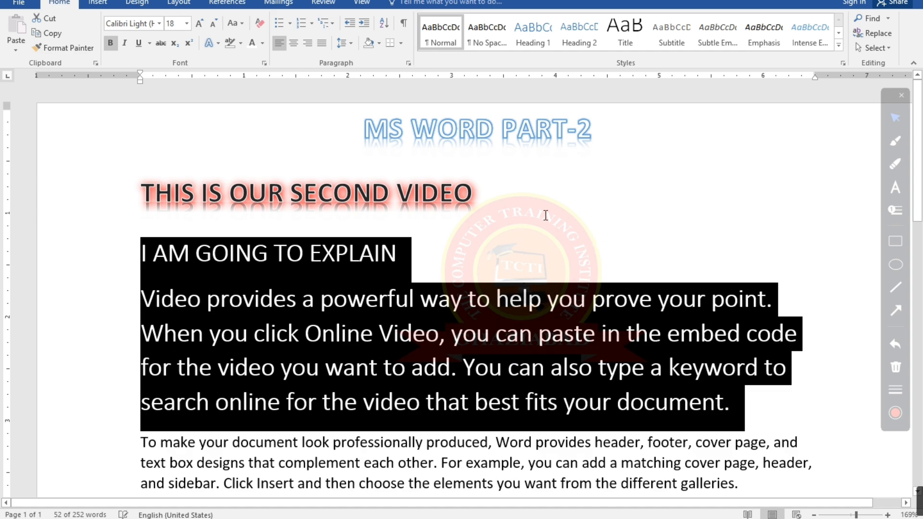
# Apply Double strikethrough to the selected line and paragraph, and undo it
pyautogui.click(263, 63)
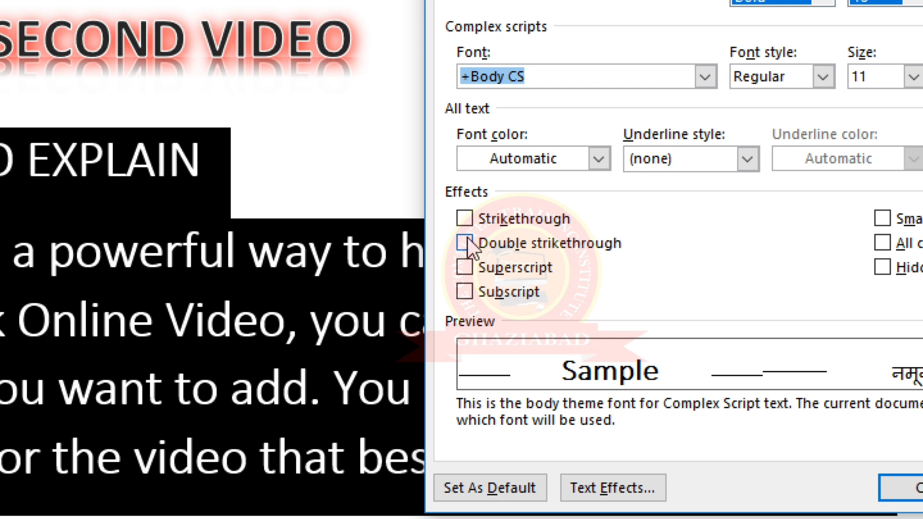
pyautogui.click(466, 240)
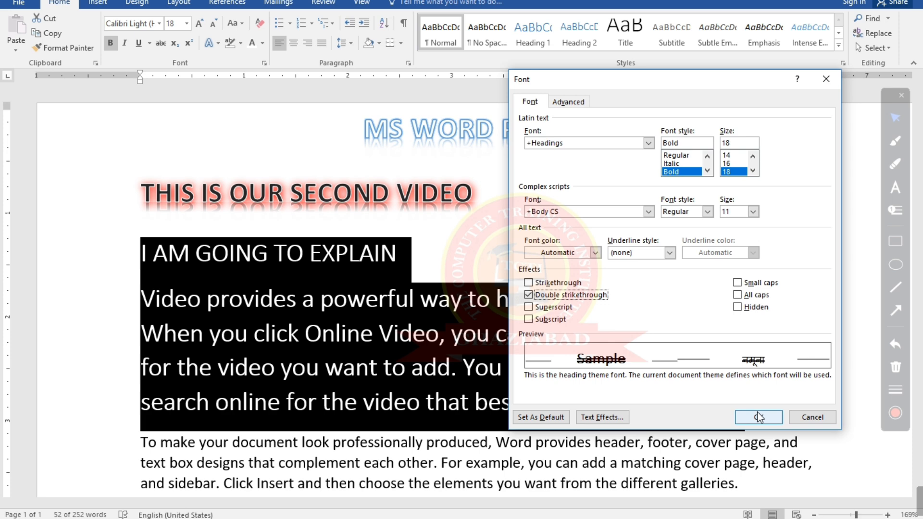
pyautogui.click(759, 416)
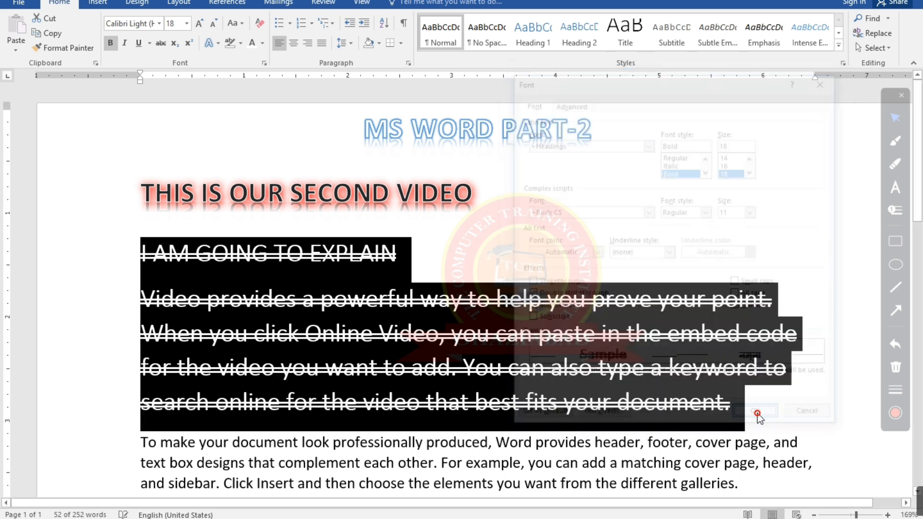
pyautogui.click(506, 254)
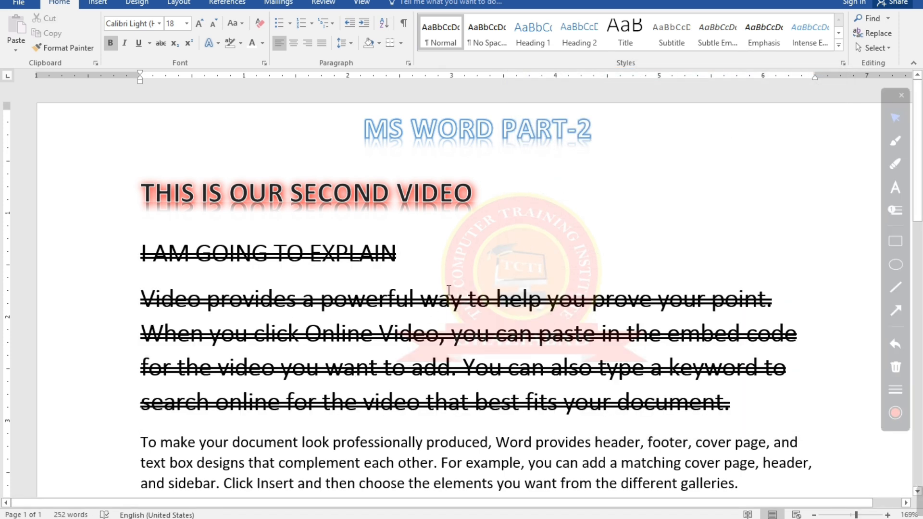
pyautogui.hotkey('ctrl', 'z')
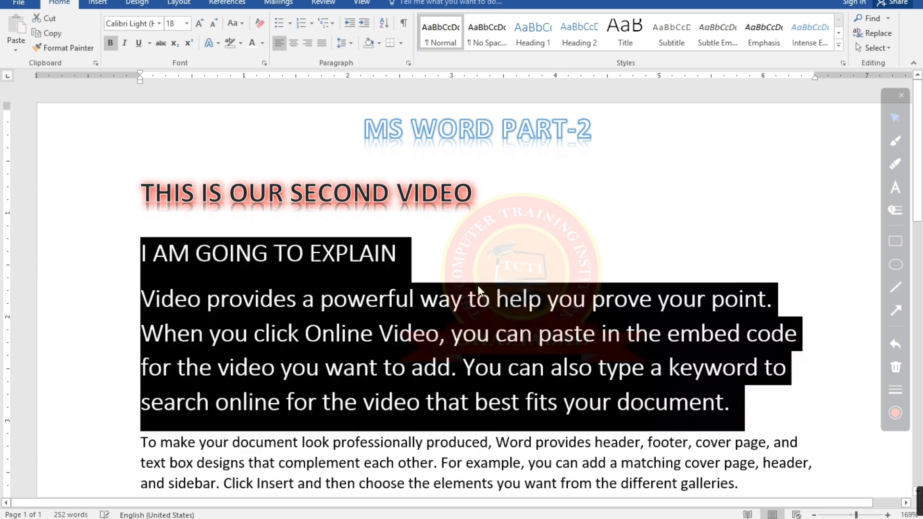
# Apply the Hidden font effect to the selected line and paragraph, and undo it to bring the text back
pyautogui.click(264, 63)
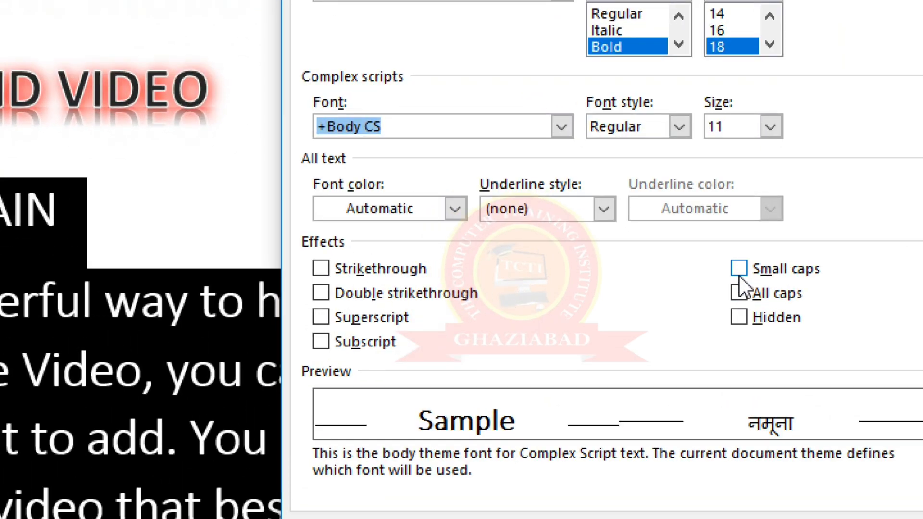
pyautogui.click(739, 316)
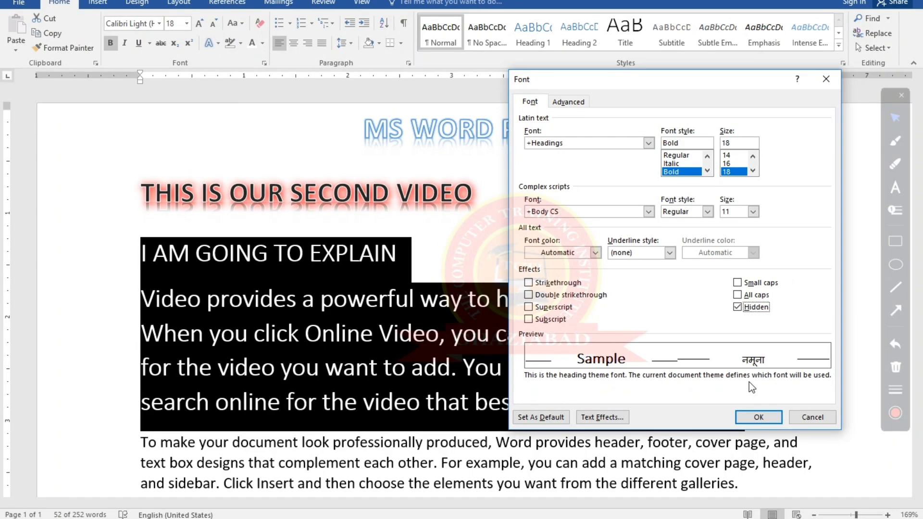
pyautogui.click(755, 415)
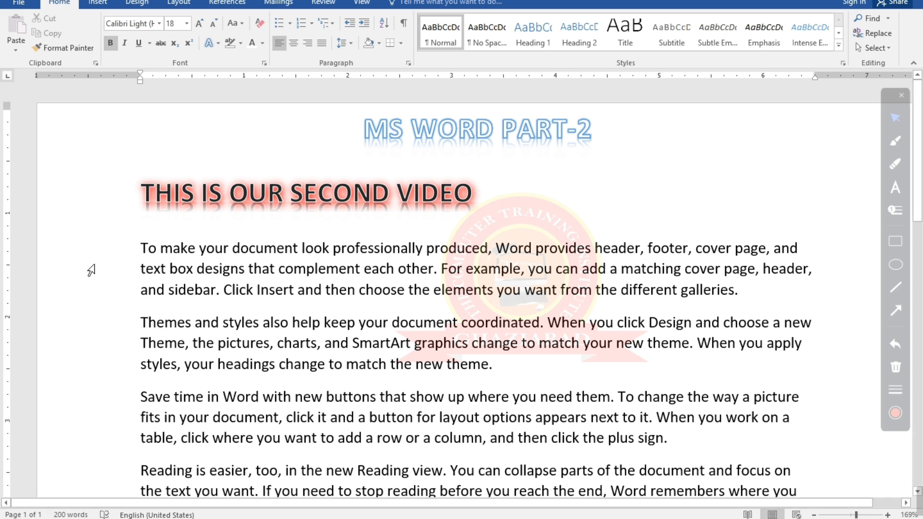
pyautogui.click(264, 62)
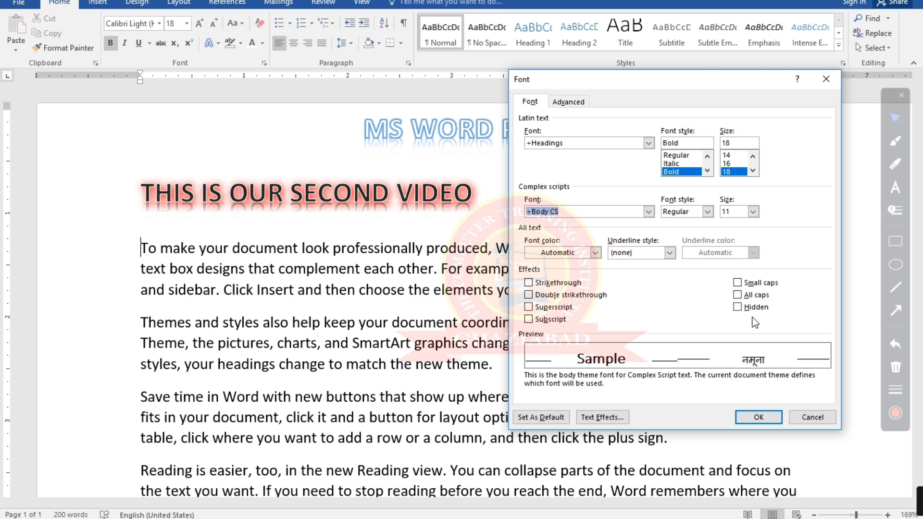
pyautogui.click(828, 79)
pyautogui.hotkey('ctrl', 'z')
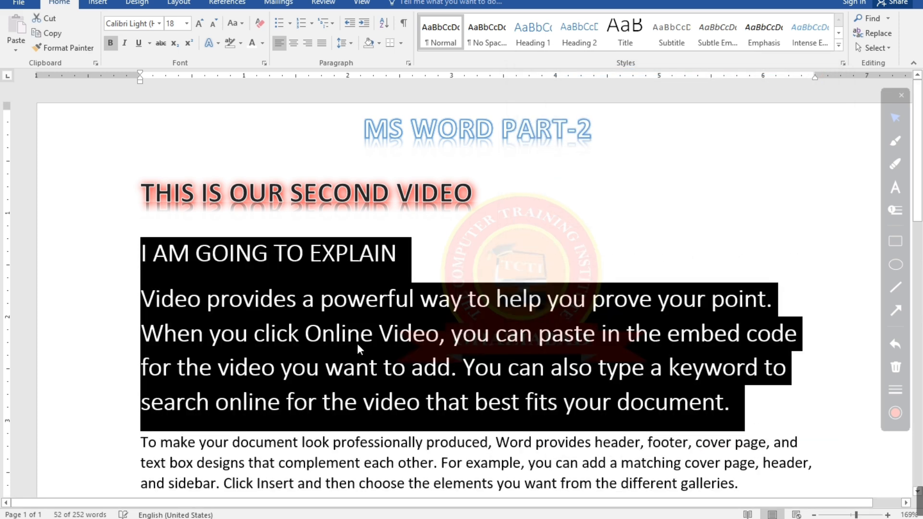
# Delete the selected line and "Video provides" paragraph, undo the deletion, and deselect the text
pyautogui.press('Delete')
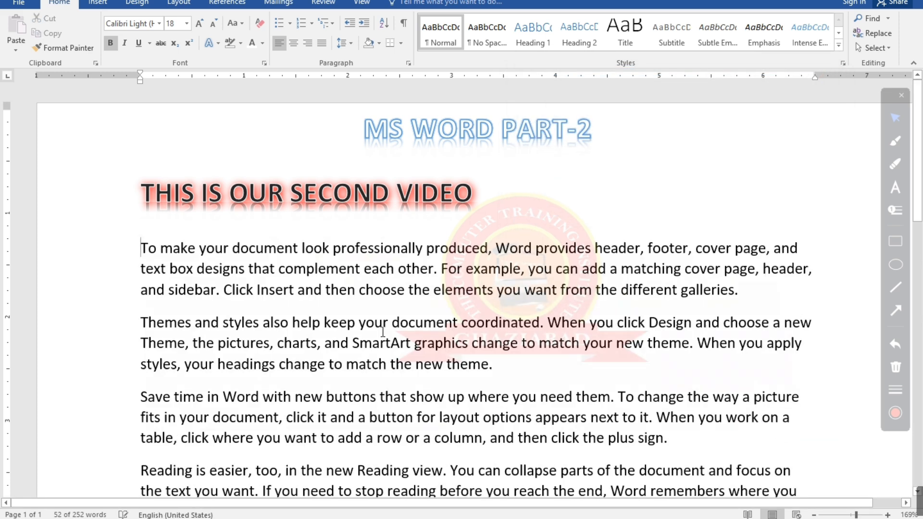
pyautogui.rightClick(402, 227)
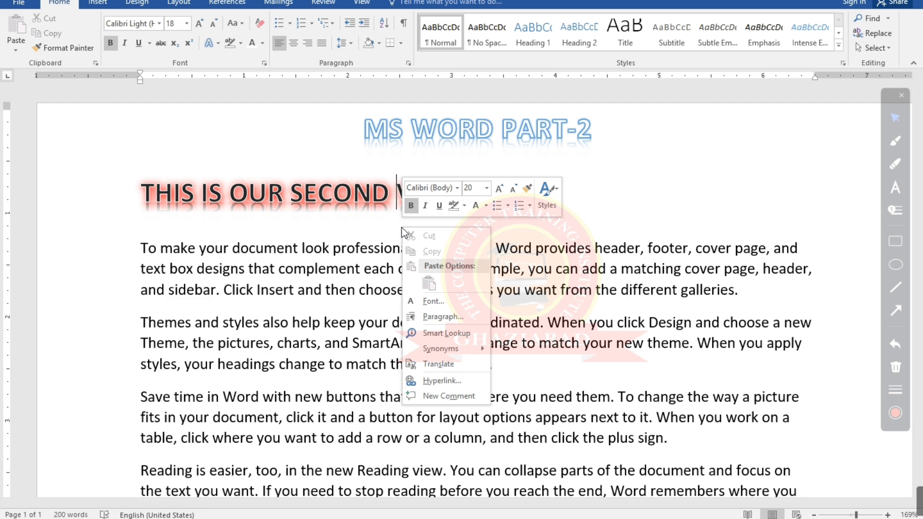
pyautogui.click(707, 233)
pyautogui.hotkey('ctrl', 'z')
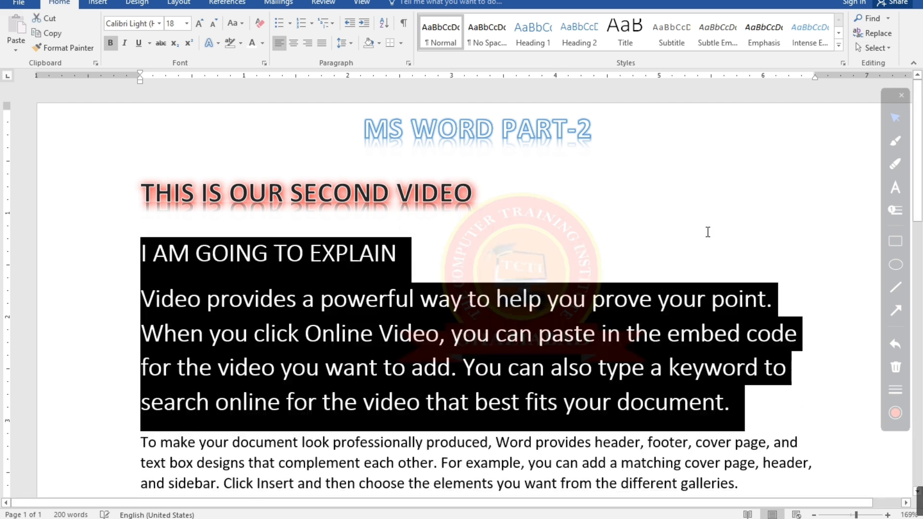
pyautogui.click(453, 307)
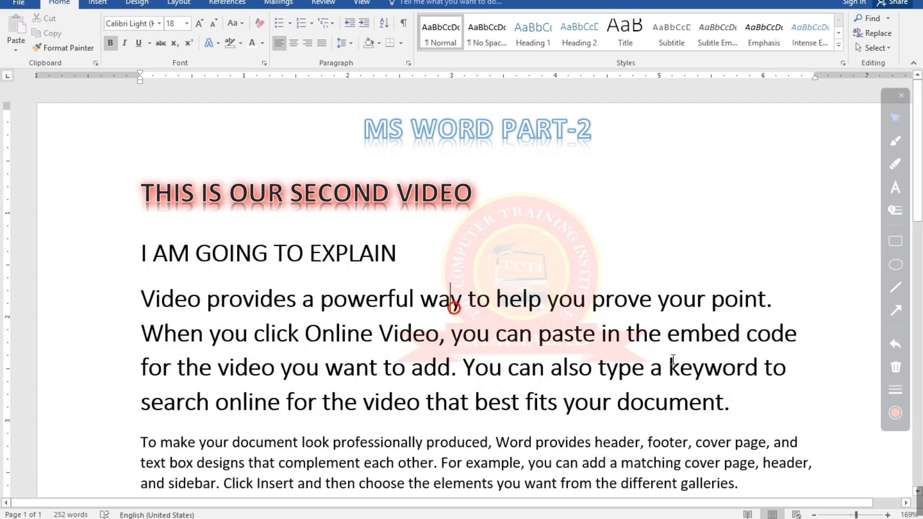
# Select the whole document and apply the Hidden font effect to all of its text
pyautogui.moveTo(735, 402); pyautogui.dragTo(370, 278)
pyautogui.hotkey('ctrl', 'a')
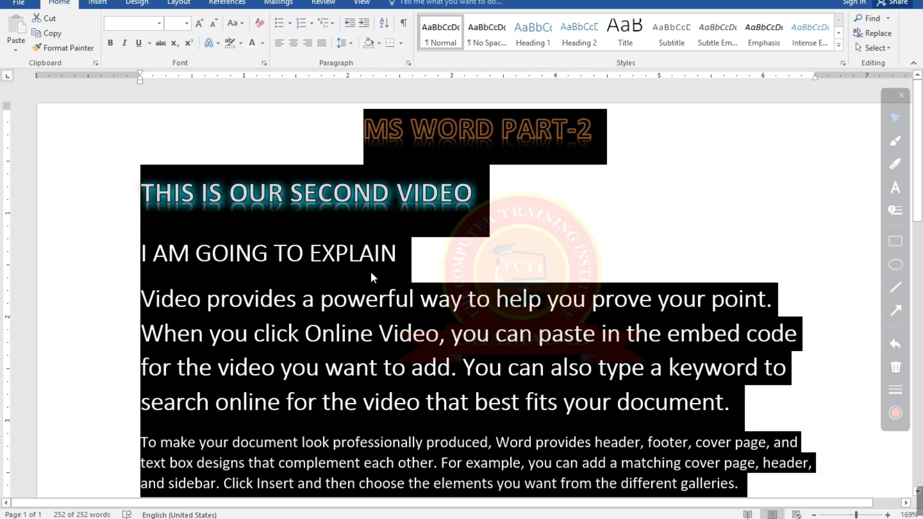
pyautogui.scroll(-1, 370, 272)
pyautogui.scroll(1, 370, 272)
pyautogui.click(264, 63)
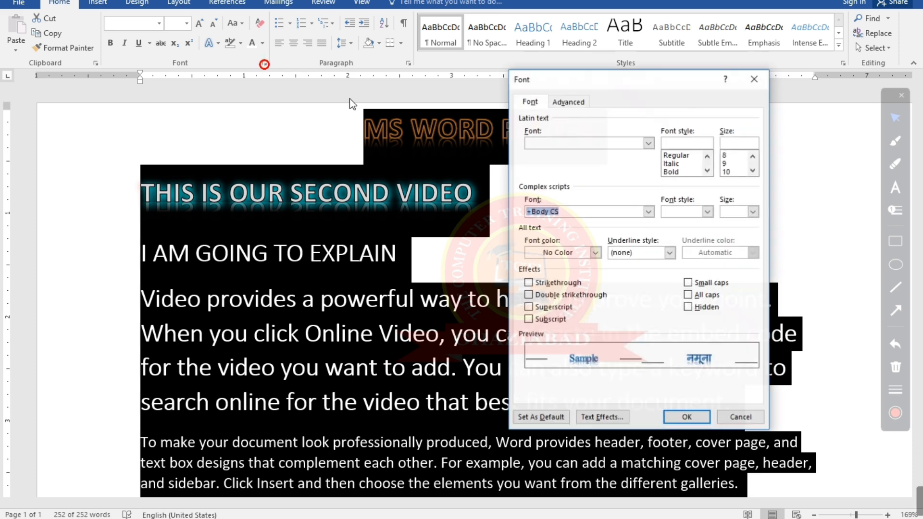
pyautogui.click(693, 307)
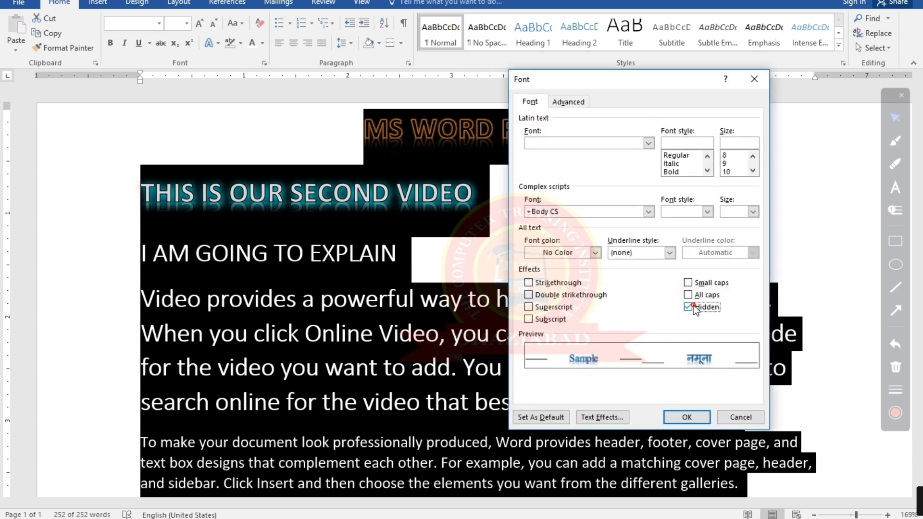
pyautogui.click(696, 416)
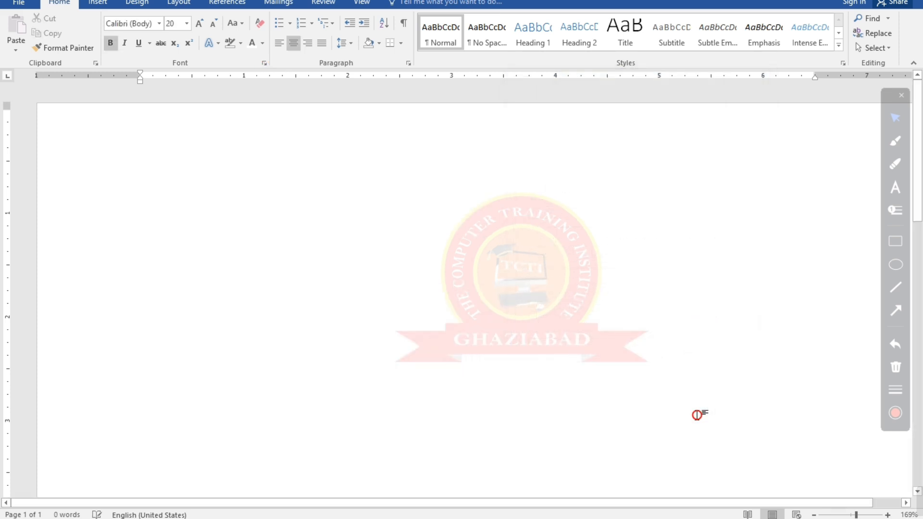
pyautogui.click(443, 295)
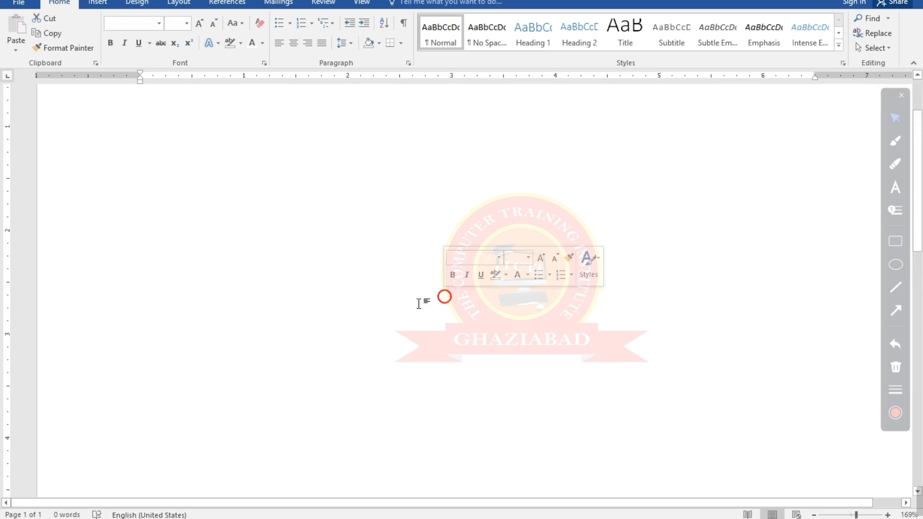
pyautogui.rightClick(430, 195)
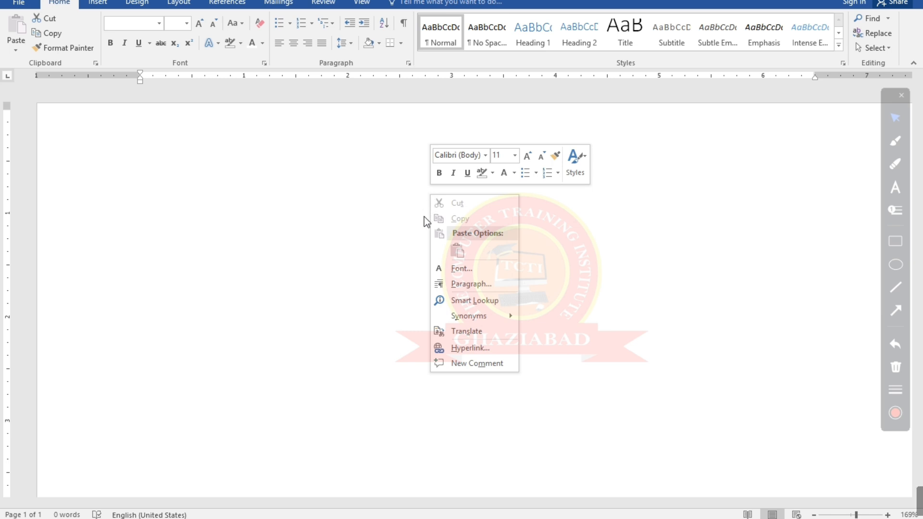
pyautogui.click(409, 292)
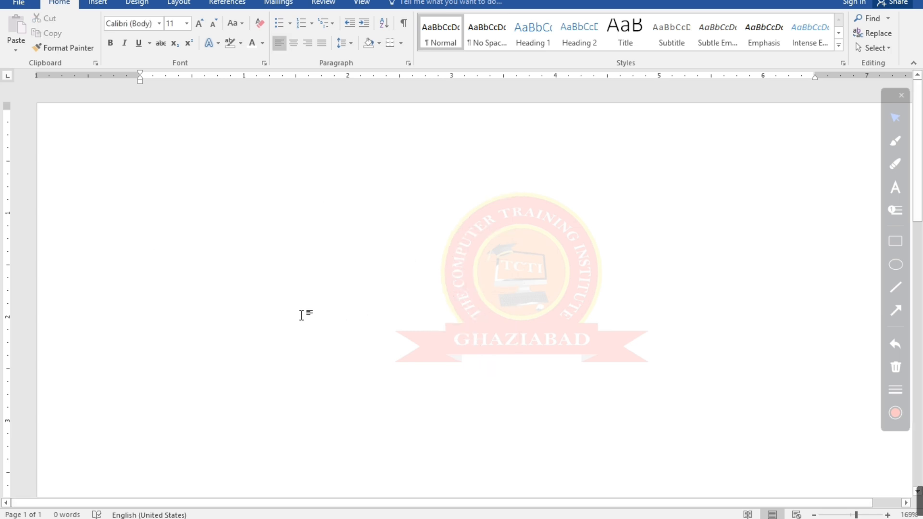
pyautogui.scroll(-10, 439, 312)
pyautogui.scroll(10, 439, 311)
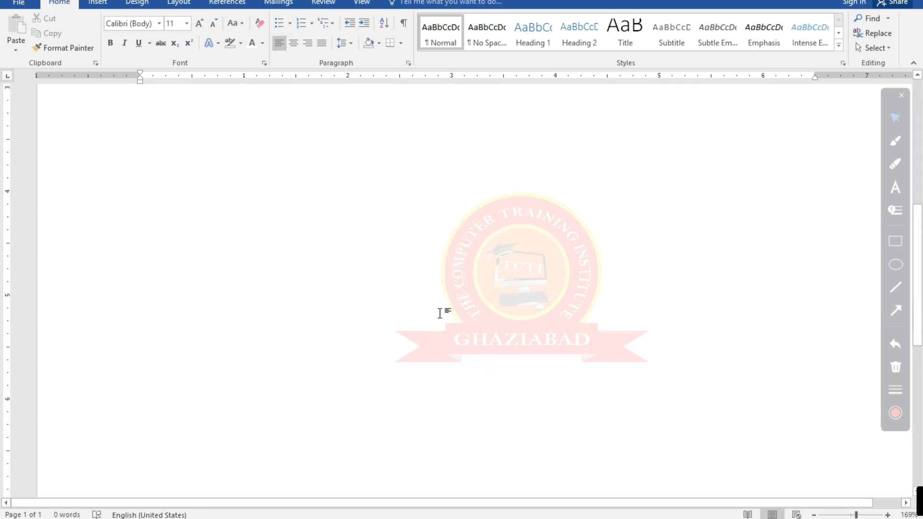
pyautogui.rightClick(423, 231)
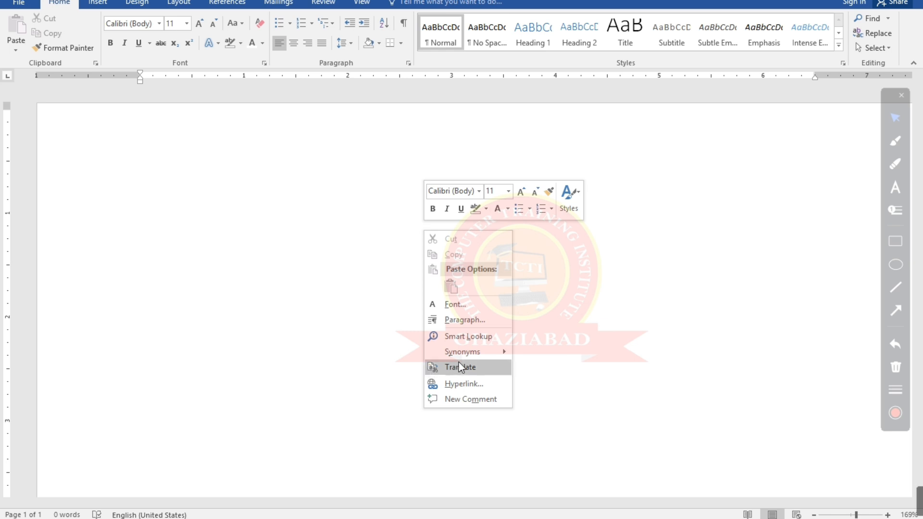
pyautogui.moveTo(483, 351)
pyautogui.click(374, 316)
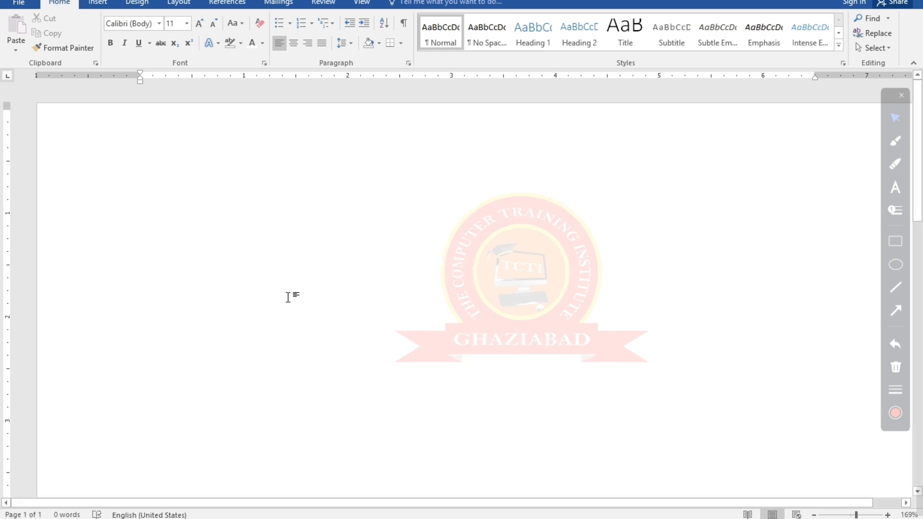
# Select the entire hidden content, remove the Hidden font effect from it, and deselect the text
pyautogui.moveTo(63, 126); pyautogui.dragTo(457, 341)
pyautogui.doubleClick(366, 284)
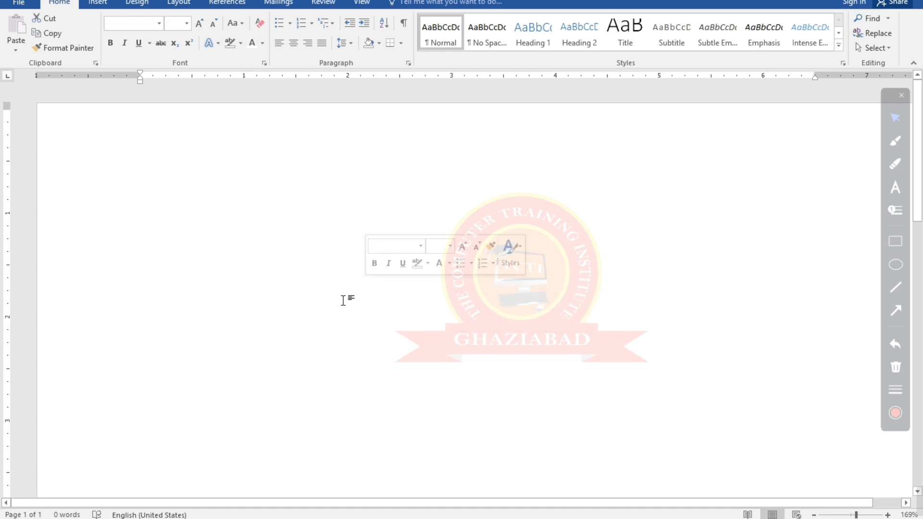
pyautogui.click(343, 300)
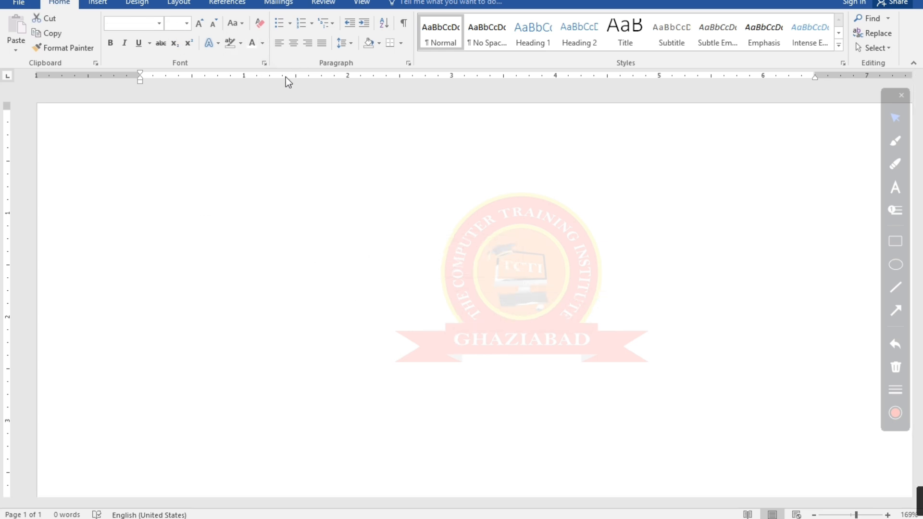
pyautogui.click(264, 62)
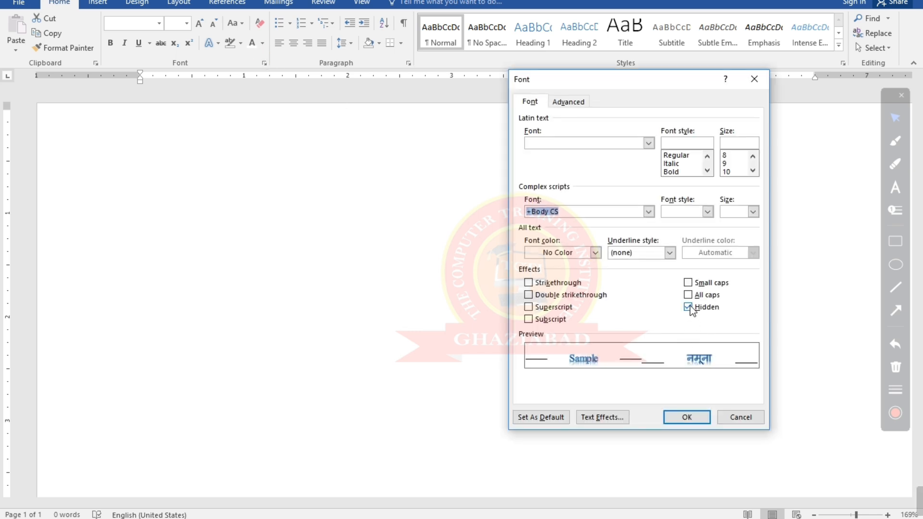
pyautogui.click(690, 306)
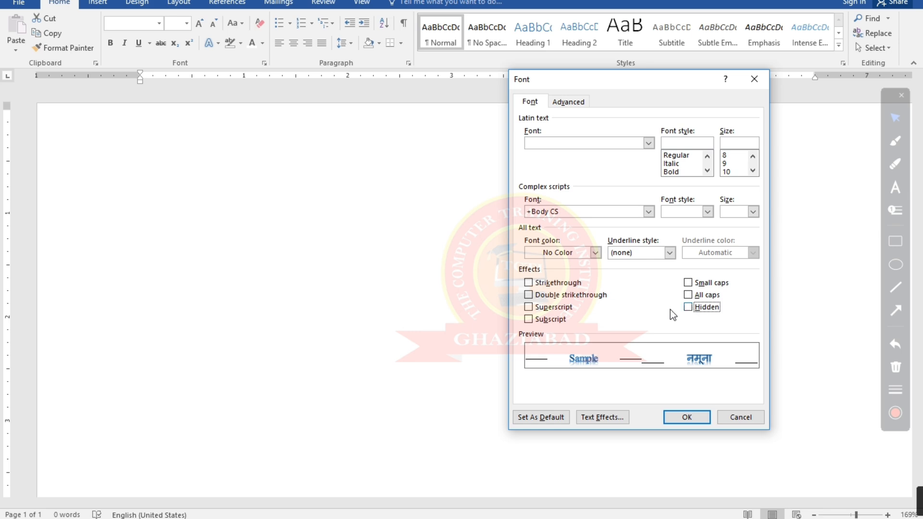
pyautogui.click(686, 416)
pyautogui.click(609, 268)
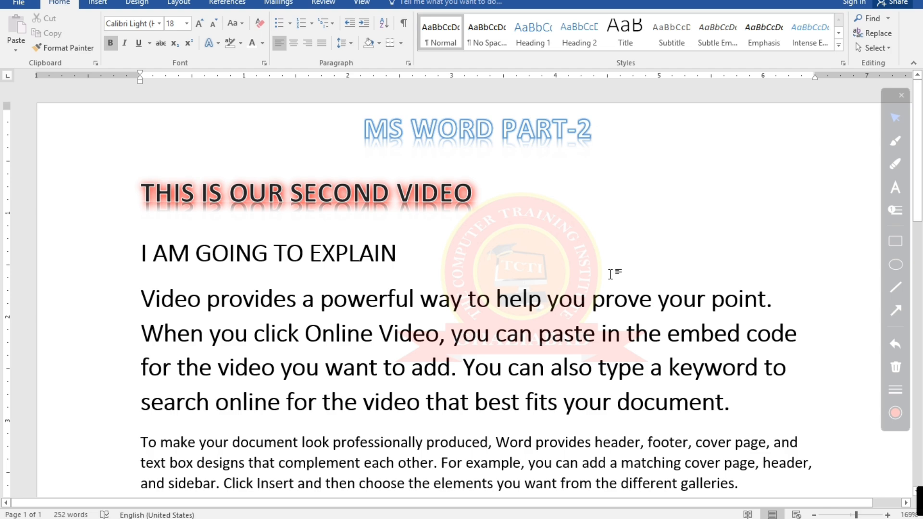
pyautogui.scroll(-6, 421, 338)
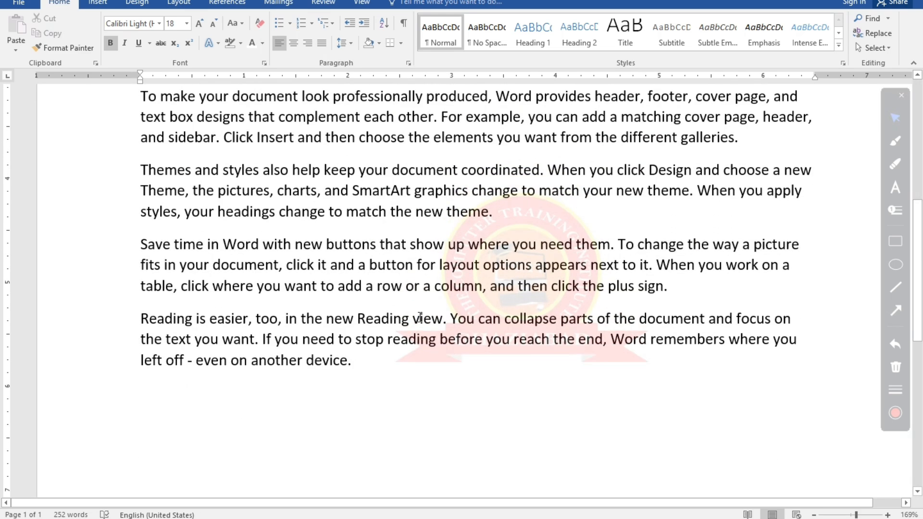
pyautogui.scroll(6, 419, 317)
pyautogui.scroll(-3, 424, 344)
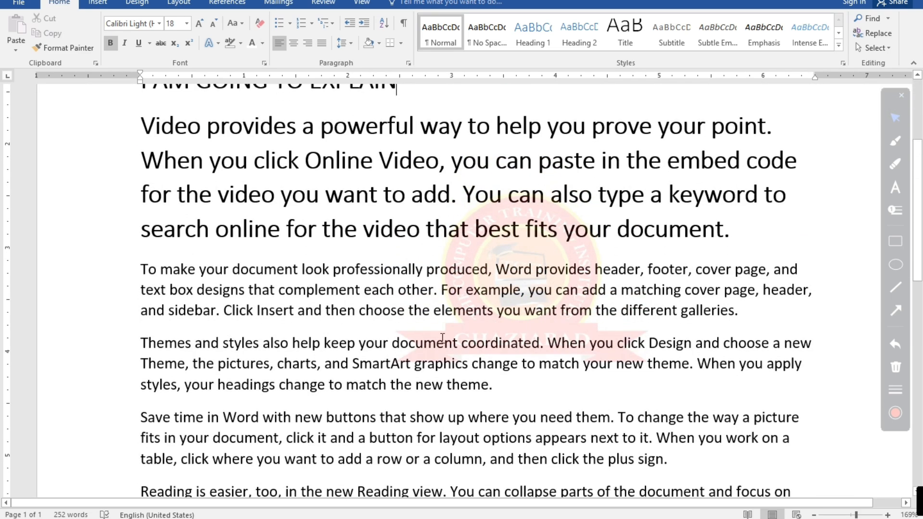
pyautogui.scroll(3, 442, 338)
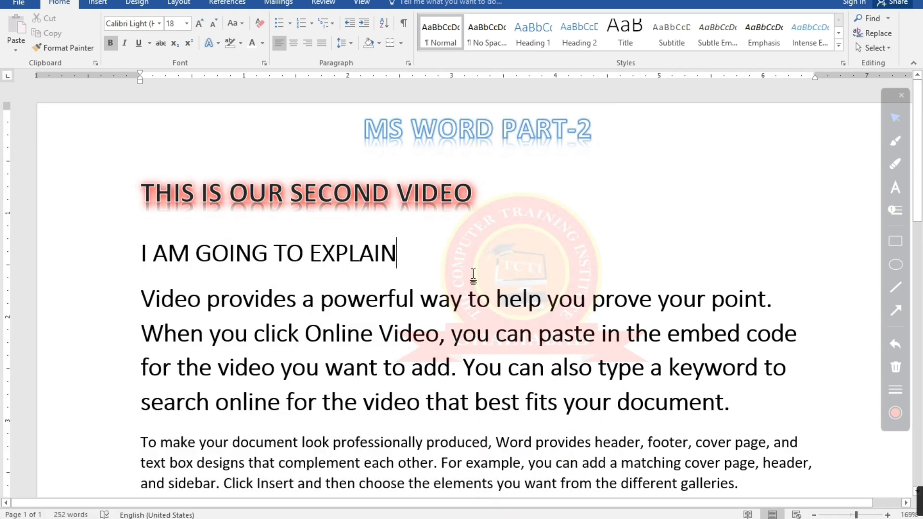
# Delete all text from the "I AM GOING TO EXPLAIN" line to the end of the document, keeping the two headings
pyautogui.keyDown('ctrl'); pyautogui.scroll(-3, 473, 274); pyautogui.keyUp('ctrl')
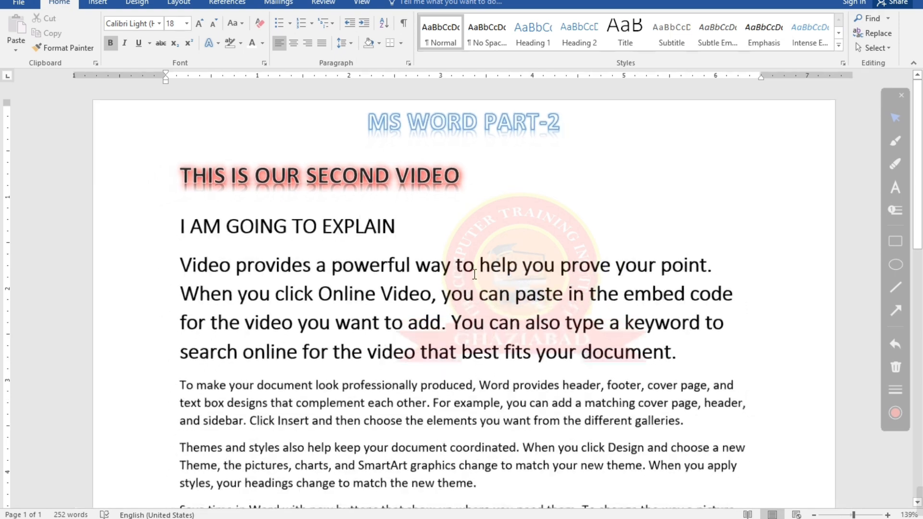
pyautogui.keyDown('ctrl'); pyautogui.scroll(-2, 474, 274); pyautogui.keyUp('ctrl')
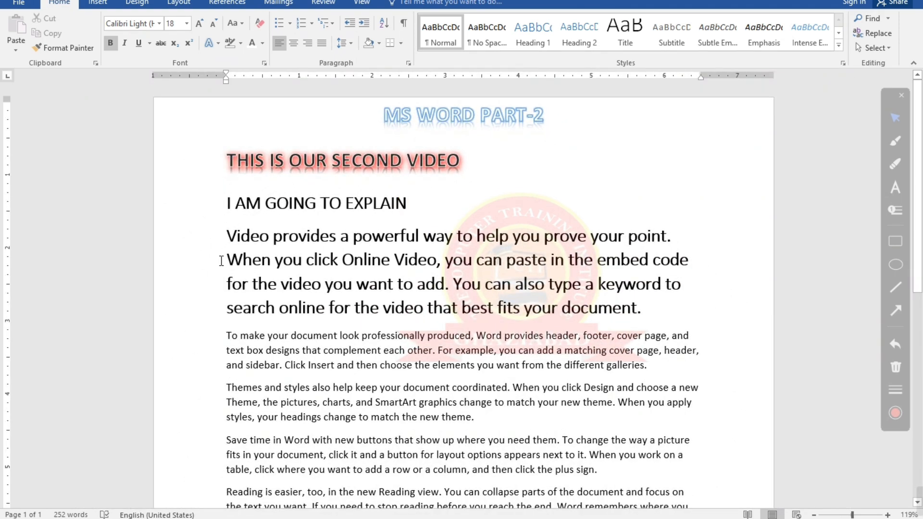
pyautogui.moveTo(223, 205); pyautogui.dragTo(527, 325)
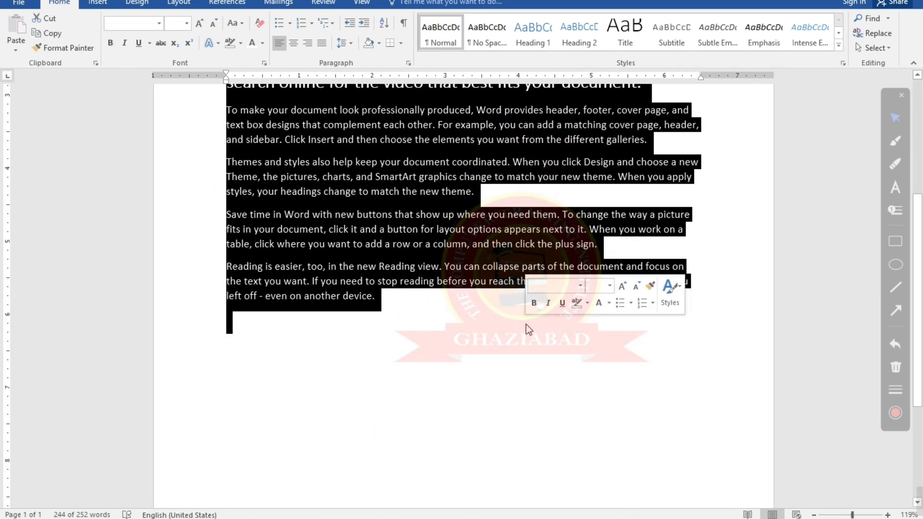
pyautogui.scroll(3, 509, 319)
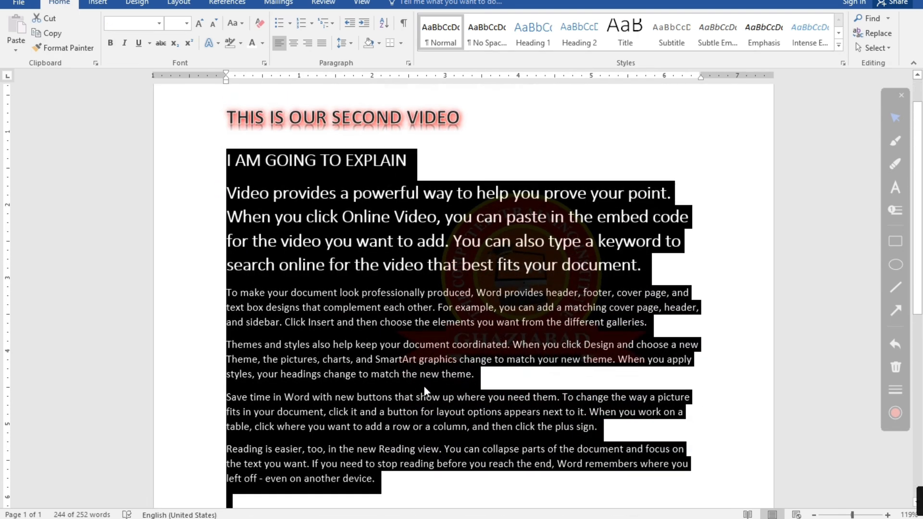
pyautogui.scroll(1, 406, 403)
pyautogui.rightClick(406, 404)
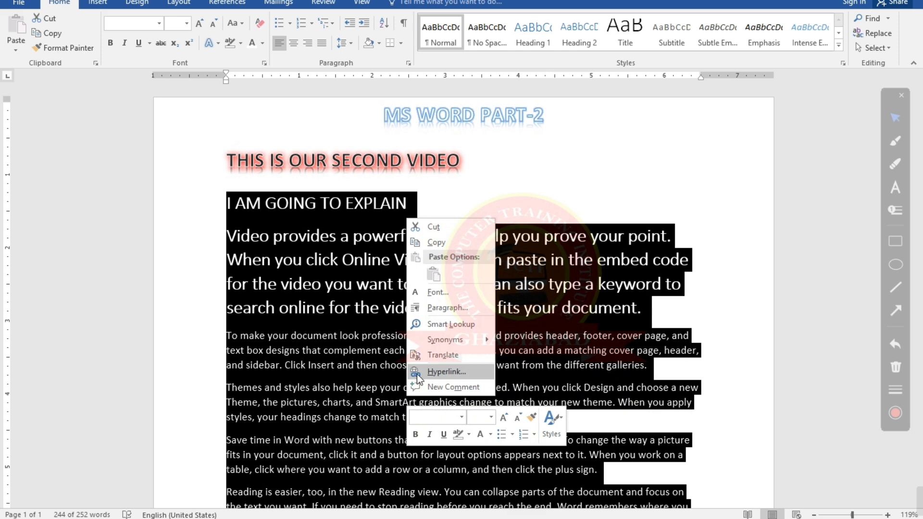
pyautogui.scroll(-3, 353, 346)
pyautogui.click(352, 365)
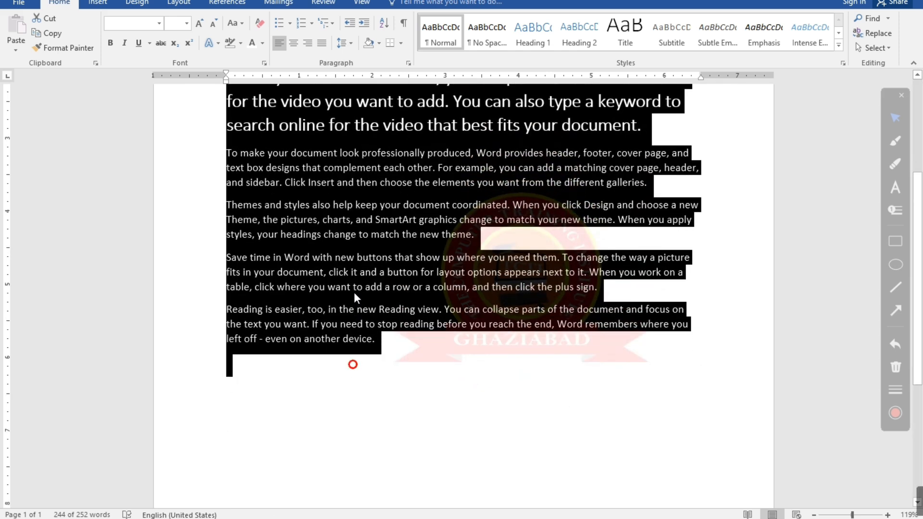
pyautogui.rightClick(353, 309)
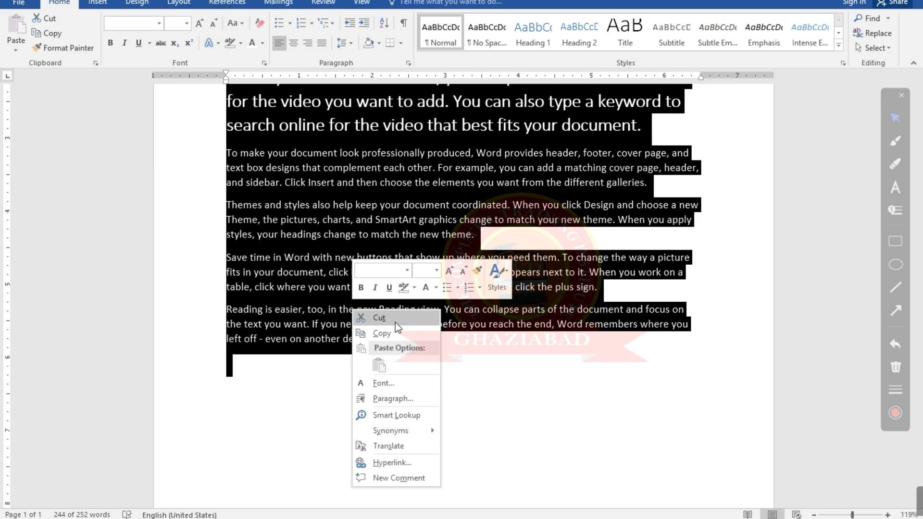
pyautogui.click(313, 354)
pyautogui.scroll(3, 313, 370)
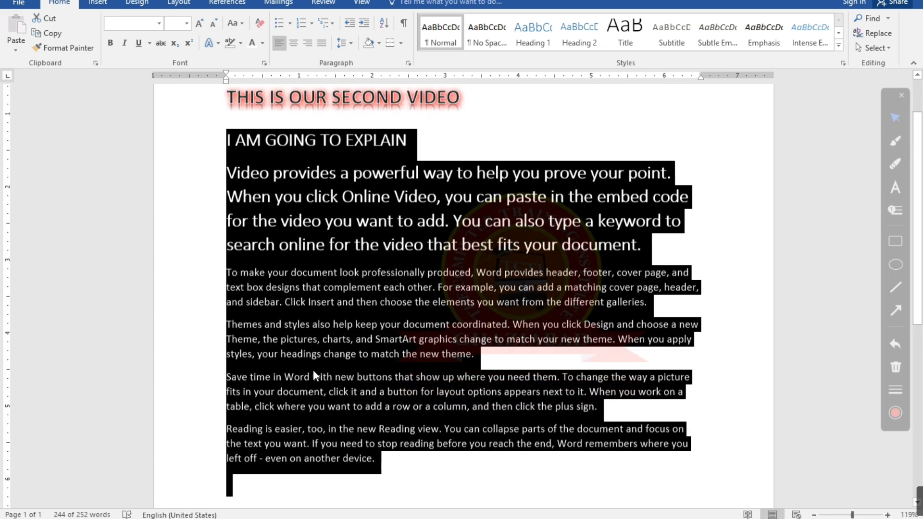
pyautogui.press('Delete')
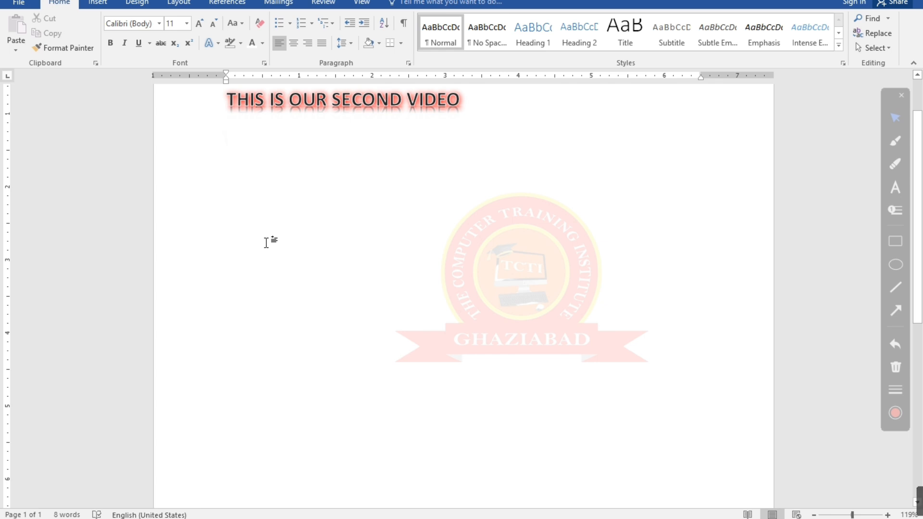
pyautogui.scroll(2, 443, 206)
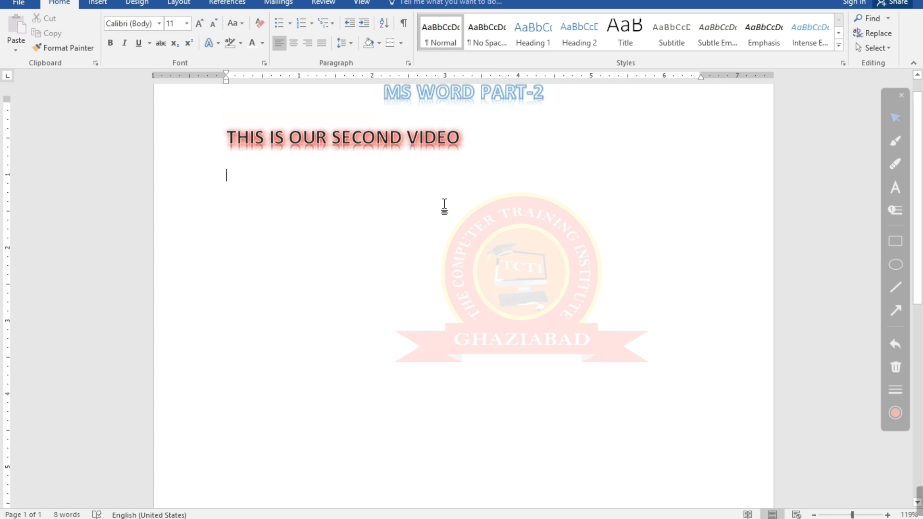
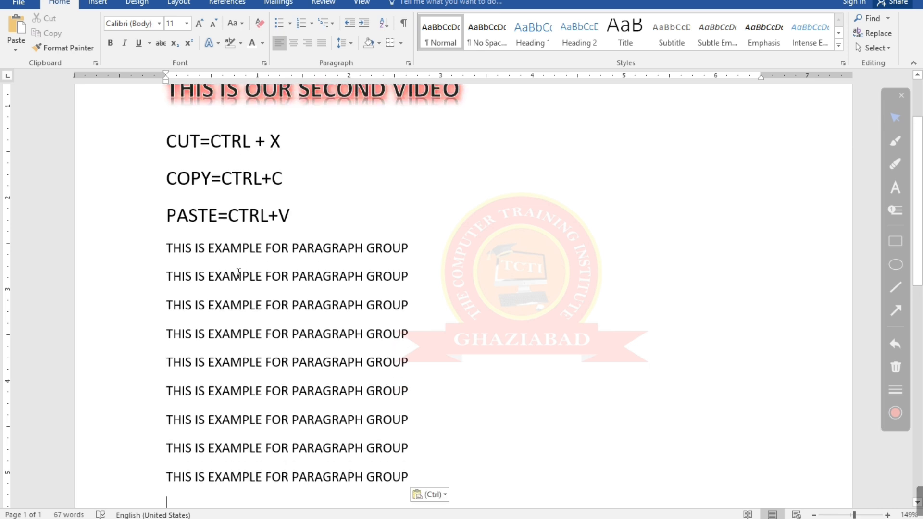
# Apply the arrowhead bullet to all of the "THIS IS EXAMPLE FOR PARAGRAPH GROUP" lines and deselect them
pyautogui.scroll(-2, 216, 262)
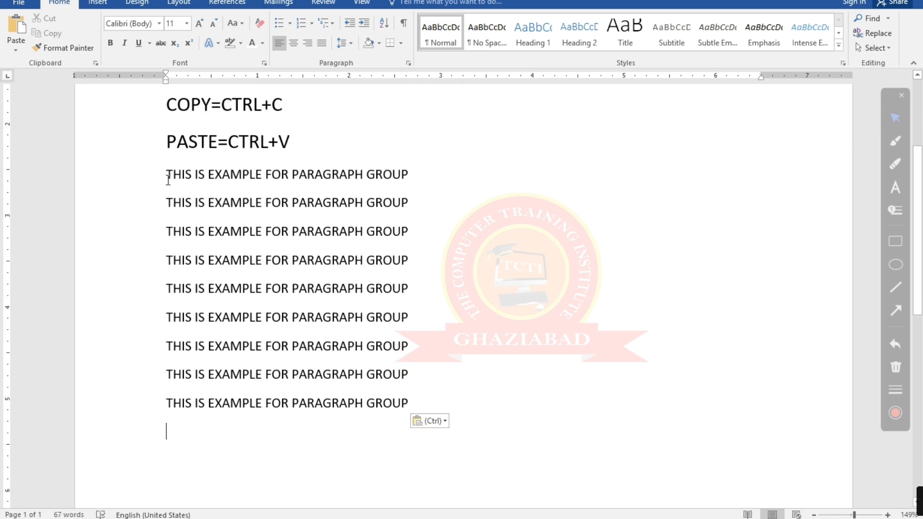
pyautogui.moveTo(168, 181); pyautogui.dragTo(473, 401)
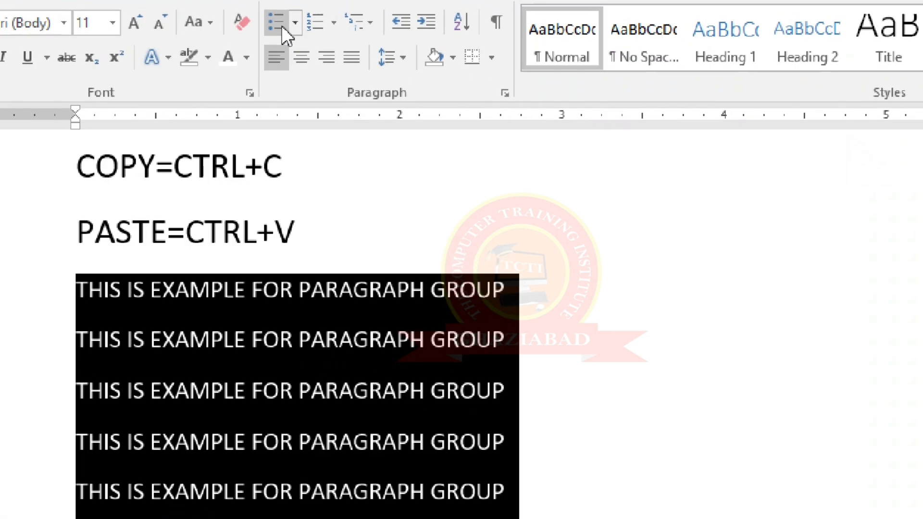
pyautogui.click(295, 28)
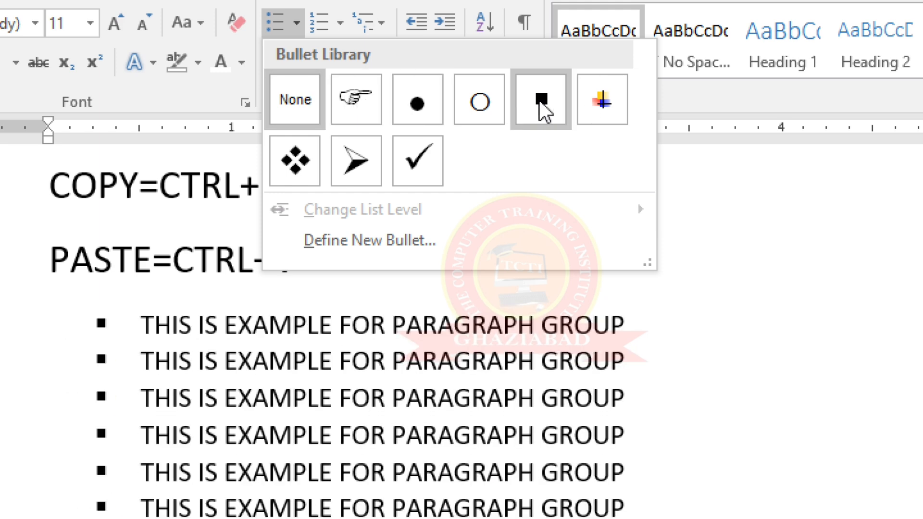
pyautogui.click(356, 166)
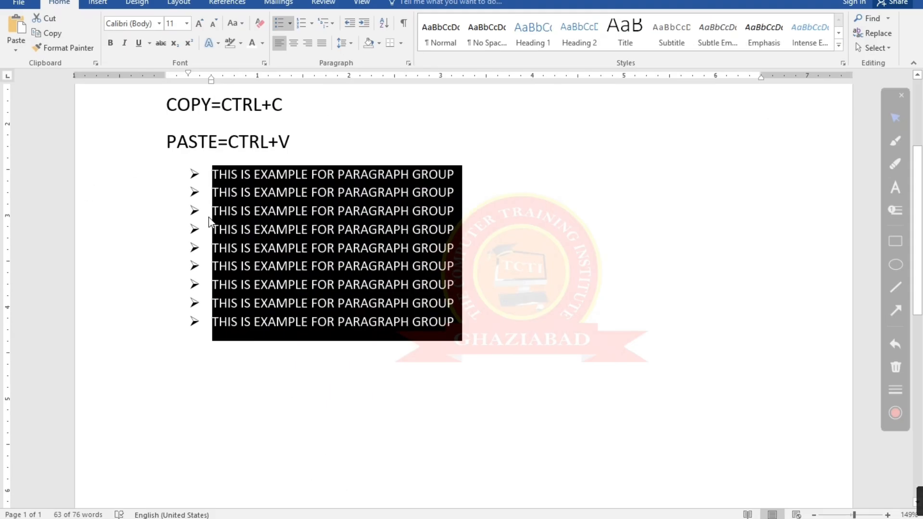
pyautogui.click(209, 217)
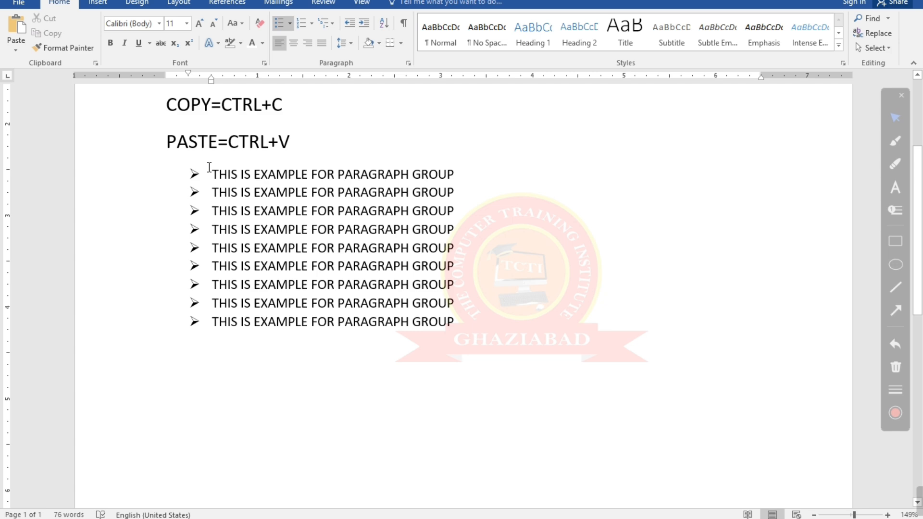
# Enlarge the text of all the bulleted example lines to 18 pt and deselect it
pyautogui.moveTo(209, 167); pyautogui.dragTo(455, 323)
pyautogui.click(200, 24)
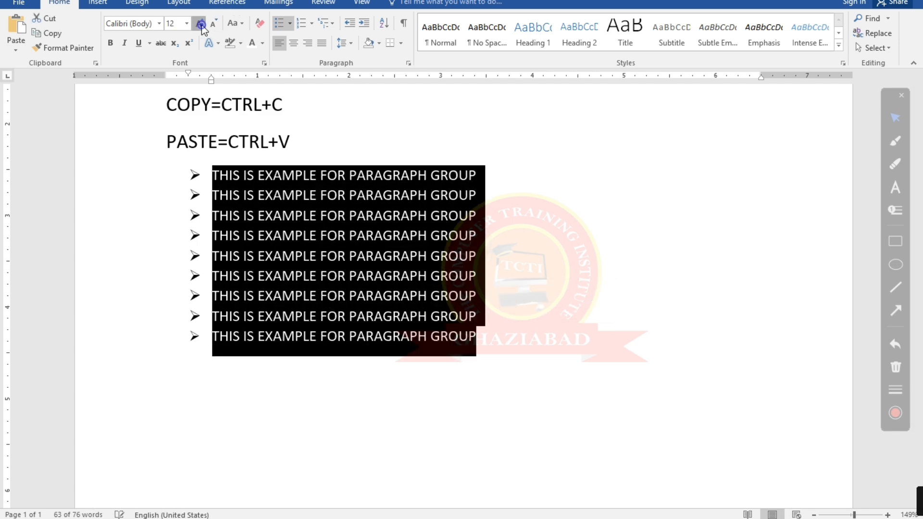
pyautogui.click(200, 24)
pyautogui.click(200, 24)
pyautogui.click(200, 24)
pyautogui.click(387, 166)
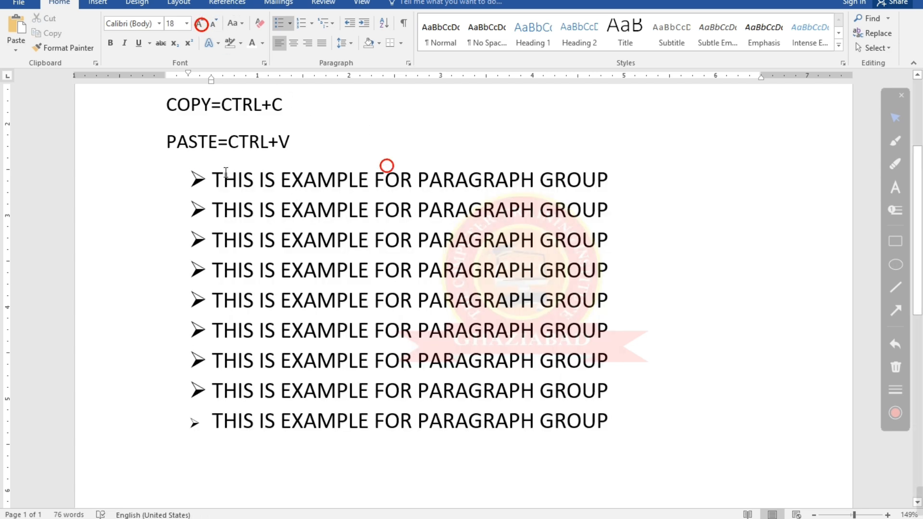
# Change the font color of all the bulleted example lines to red and deselect them
pyautogui.moveTo(216, 171); pyautogui.dragTo(661, 418)
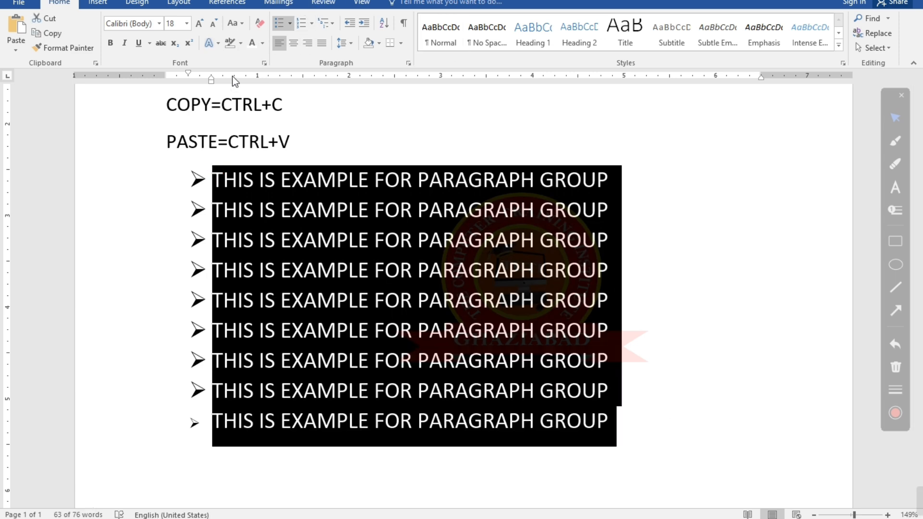
pyautogui.click(260, 46)
pyautogui.click(261, 159)
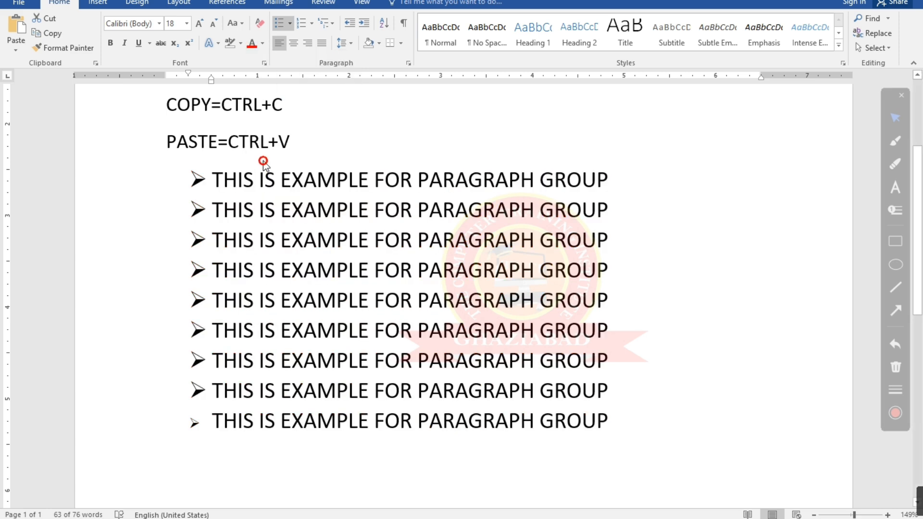
pyautogui.click(208, 179)
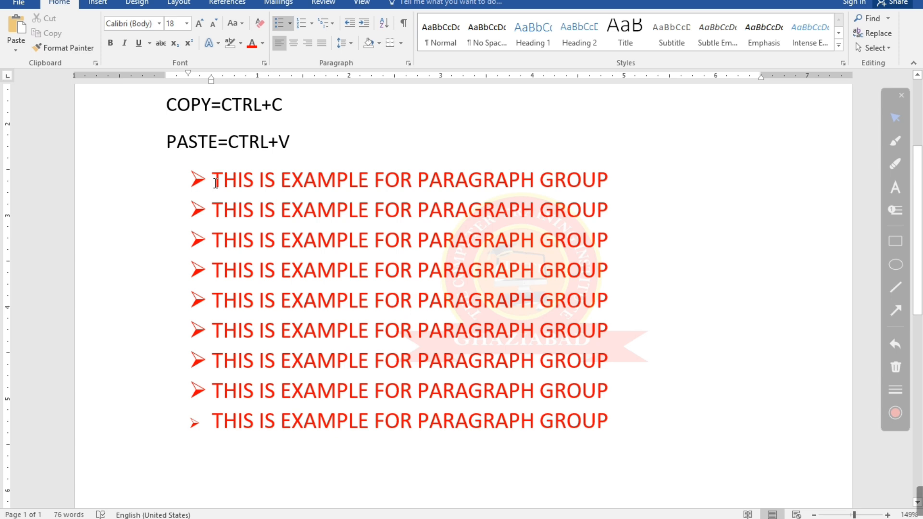
# Try the multicolored cross bullet on all the example lines, then undo the bullet change
pyautogui.moveTo(216, 183); pyautogui.dragTo(655, 420)
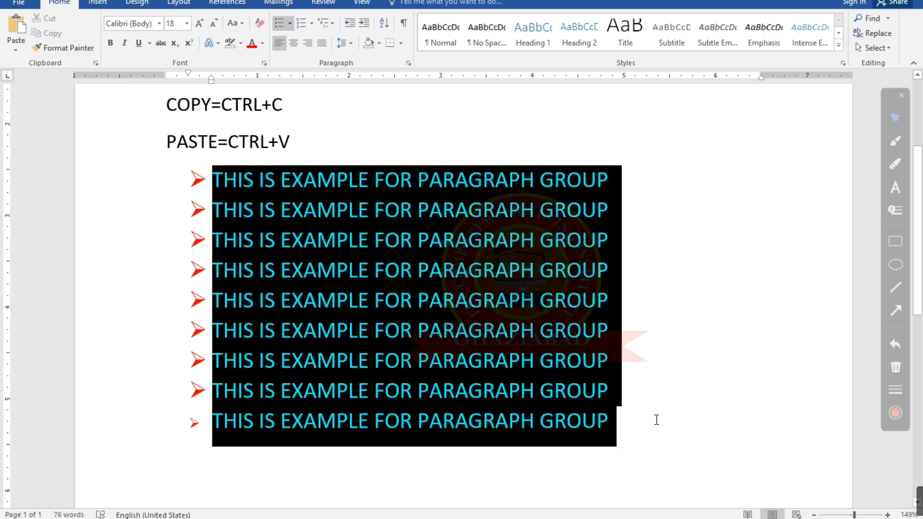
pyautogui.click(290, 23)
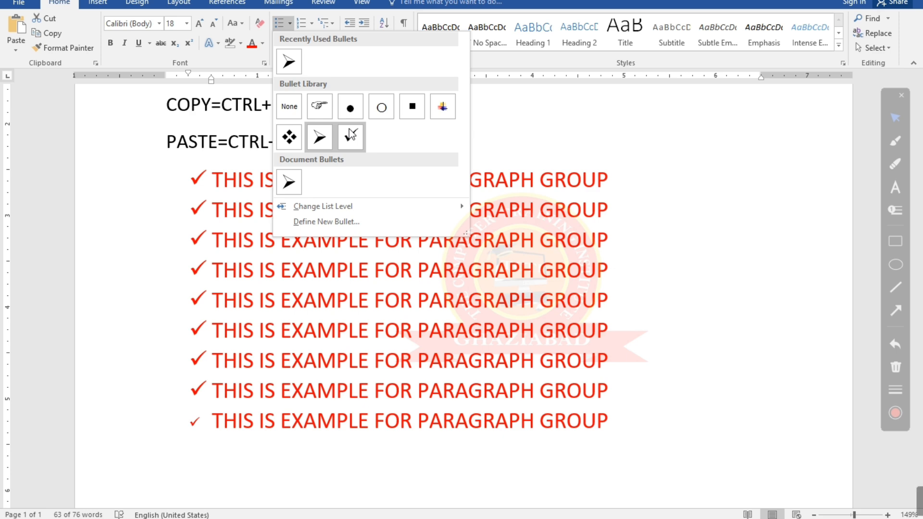
pyautogui.click(443, 106)
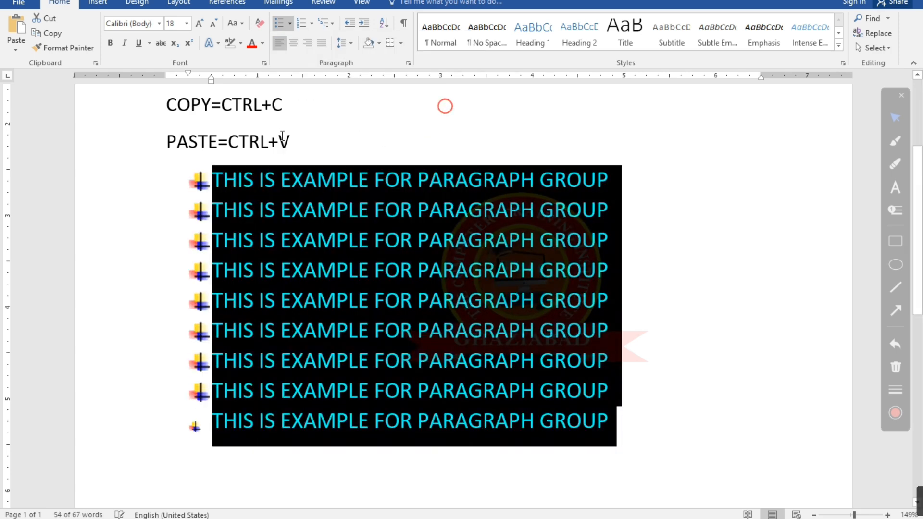
pyautogui.click(354, 136)
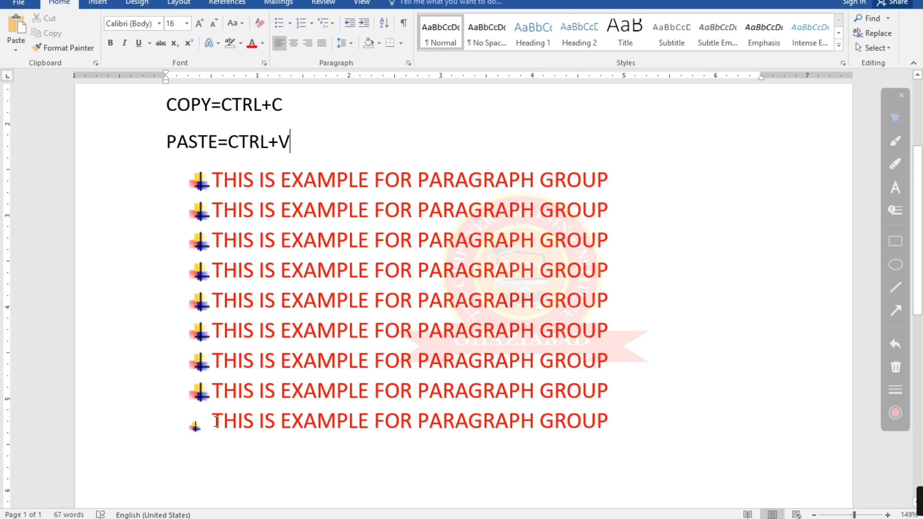
pyautogui.click(215, 421)
pyautogui.hotkey('ctrl', 'z')
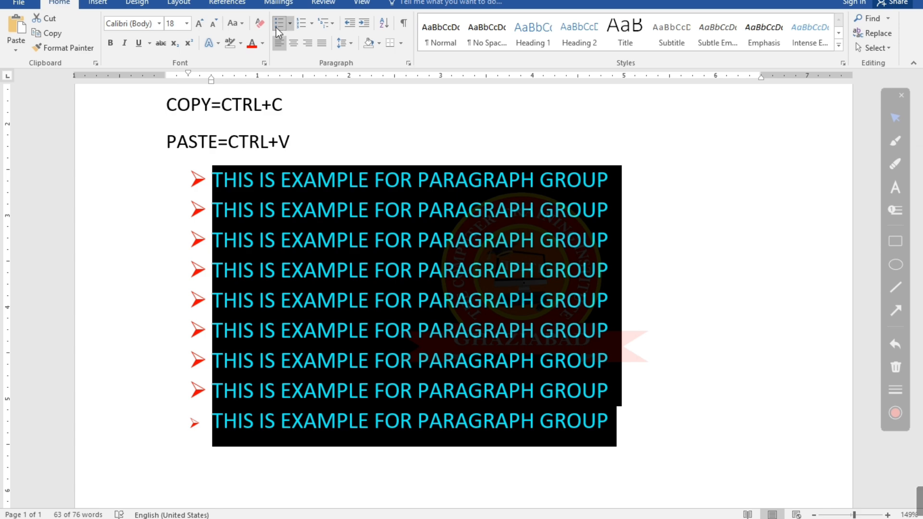
# Define a new bullet for the selected example lines using the Wingdings smiley face symbol, character code 004A
pyautogui.click(291, 27)
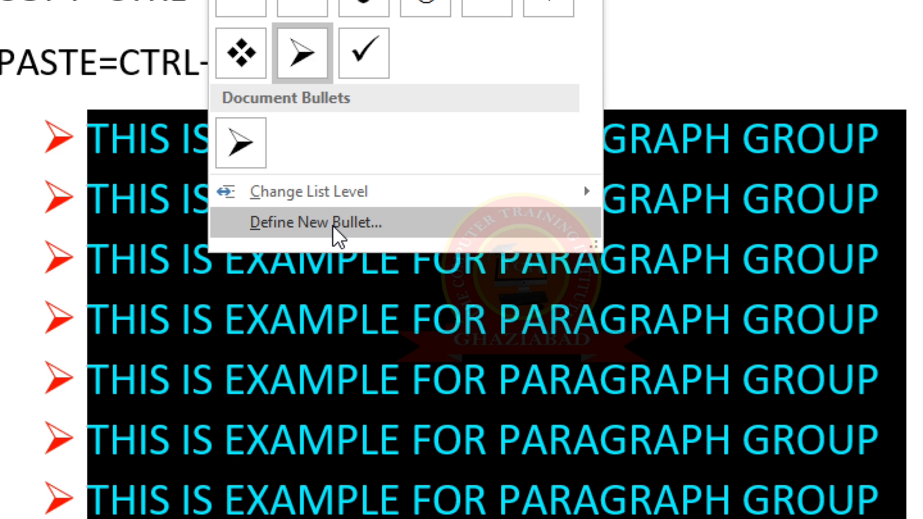
pyautogui.click(332, 225)
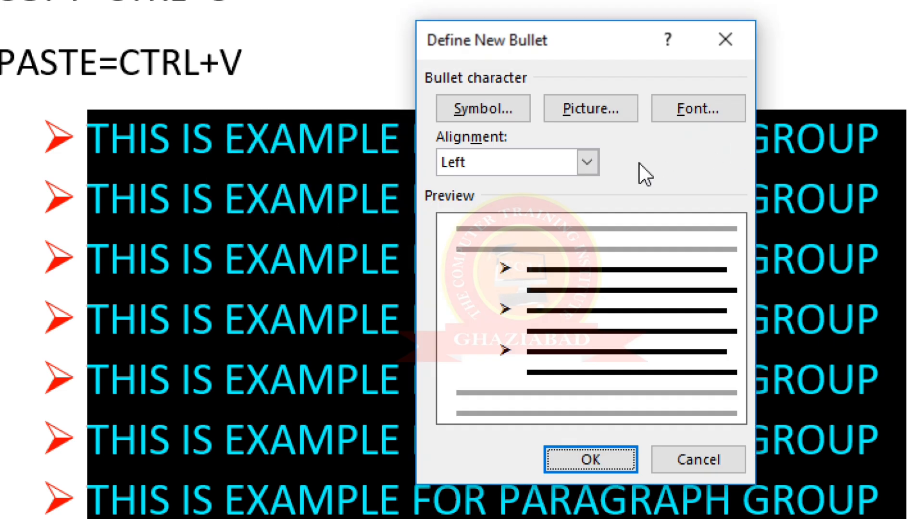
pyautogui.moveTo(547, 39); pyautogui.dragTo(308, 20)
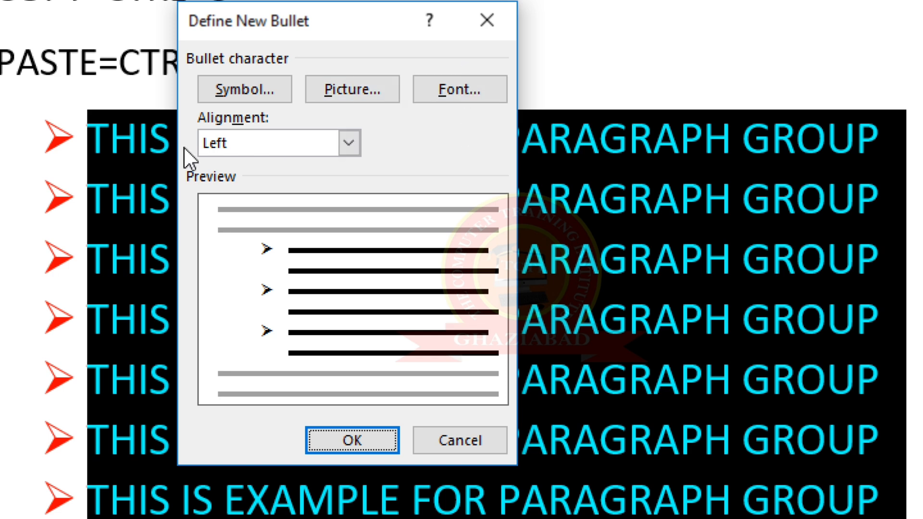
pyautogui.click(245, 89)
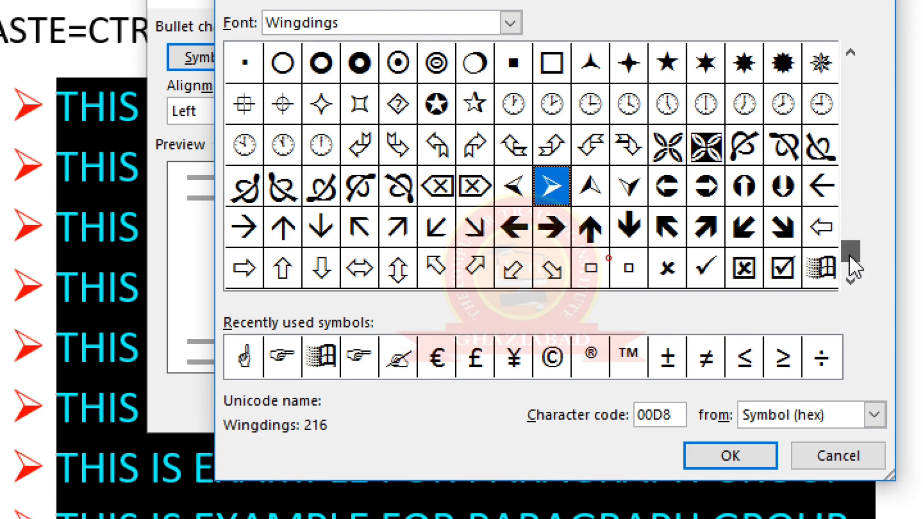
pyautogui.moveTo(849, 254); pyautogui.dragTo(848, 98)
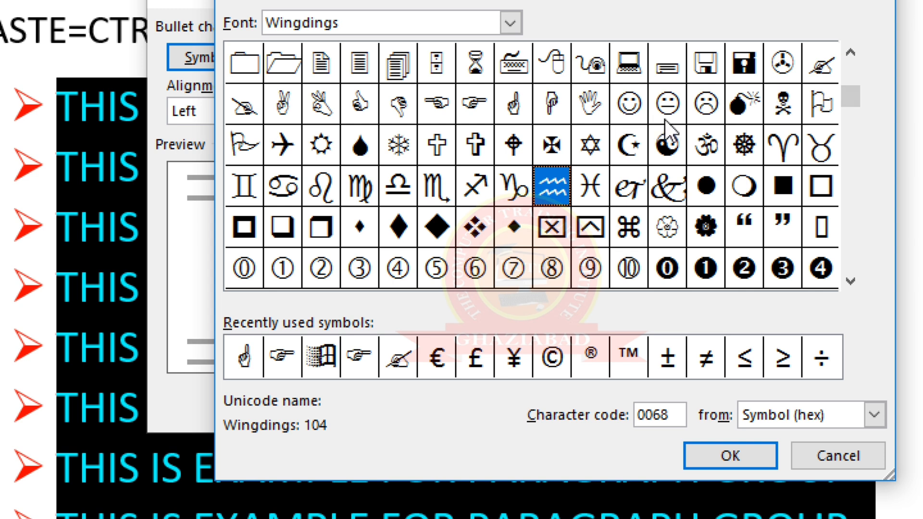
pyautogui.click(633, 108)
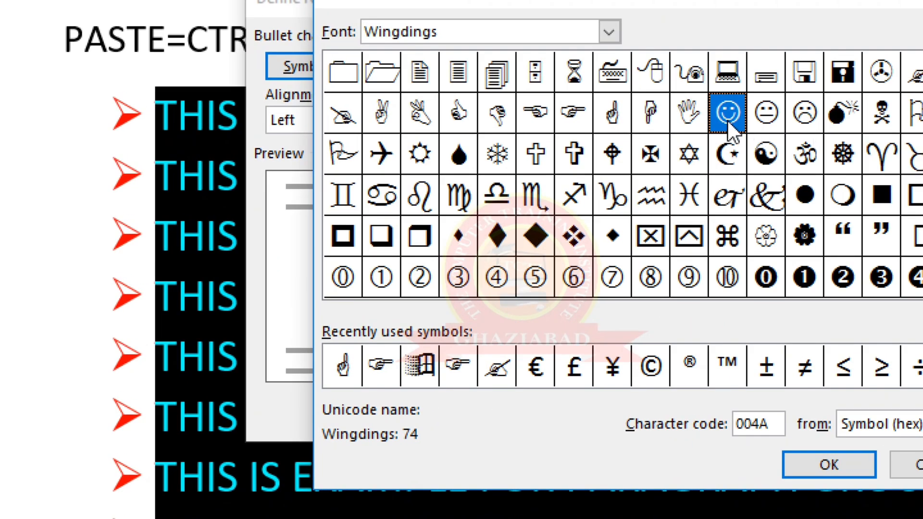
pyautogui.click(824, 473)
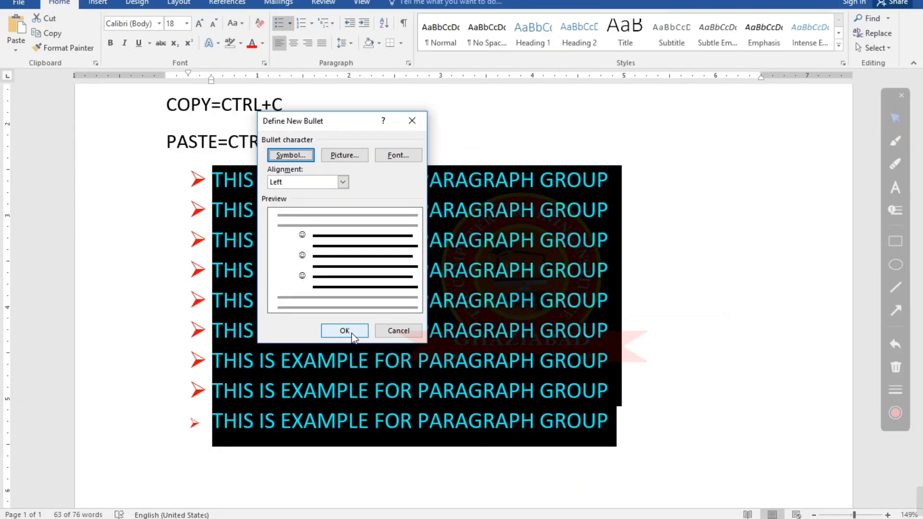
# Set the new bullet's alignment to Left, apply it to the selected example lines, and deselect them
pyautogui.click(342, 183)
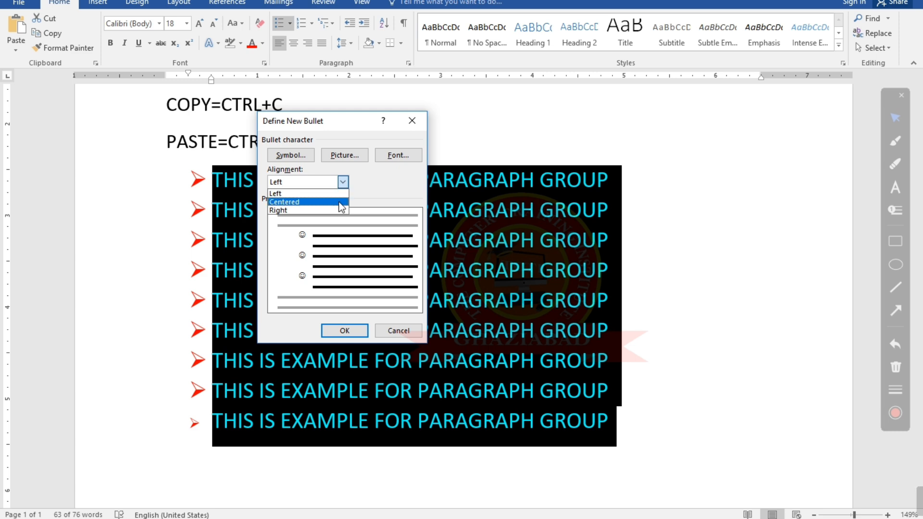
pyautogui.click(321, 192)
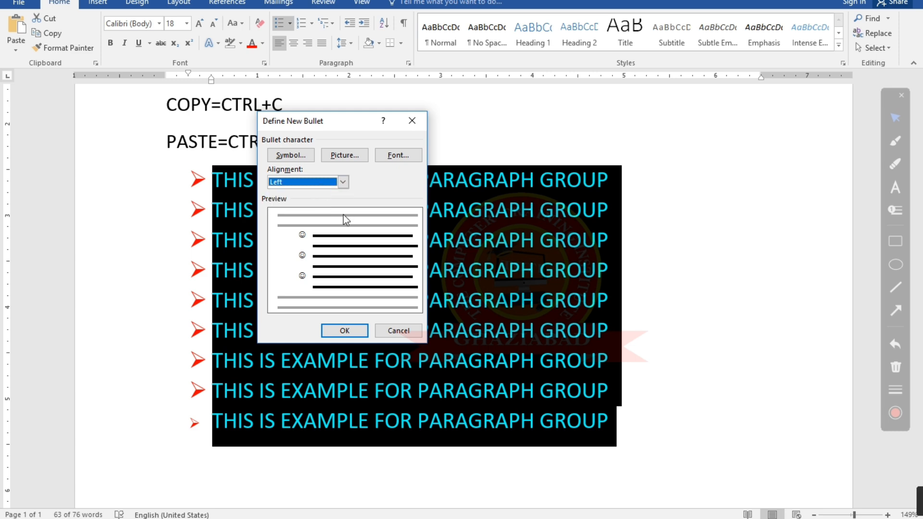
pyautogui.click(353, 331)
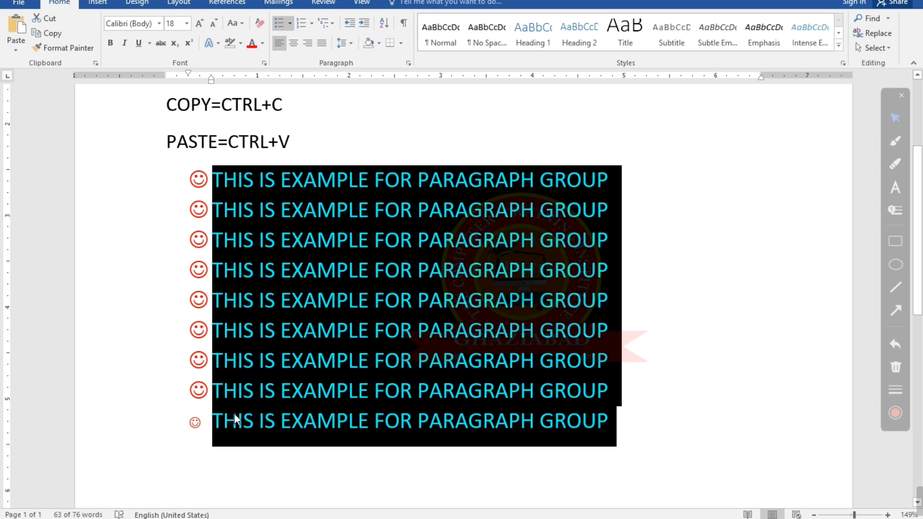
pyautogui.click(209, 427)
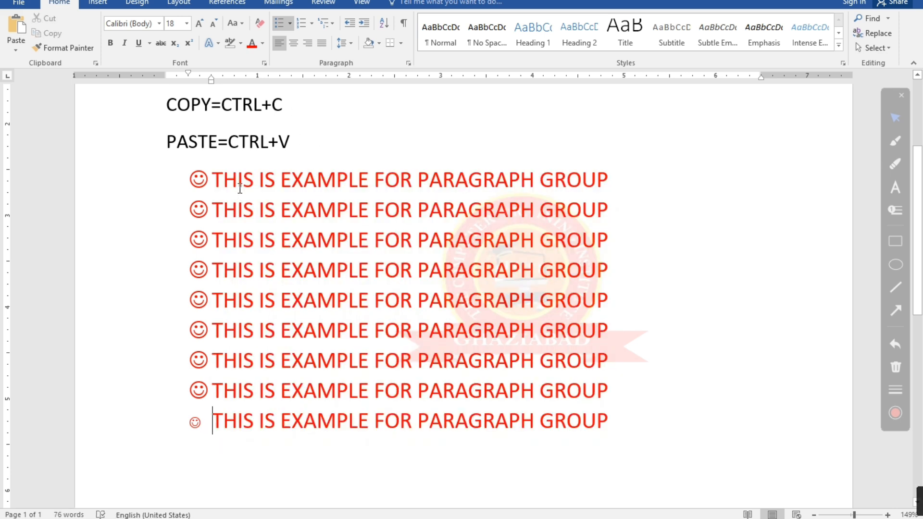
# Add an empty bulleted line below the last example line, then remove it
pyautogui.moveTo(212, 179); pyautogui.dragTo(644, 422)
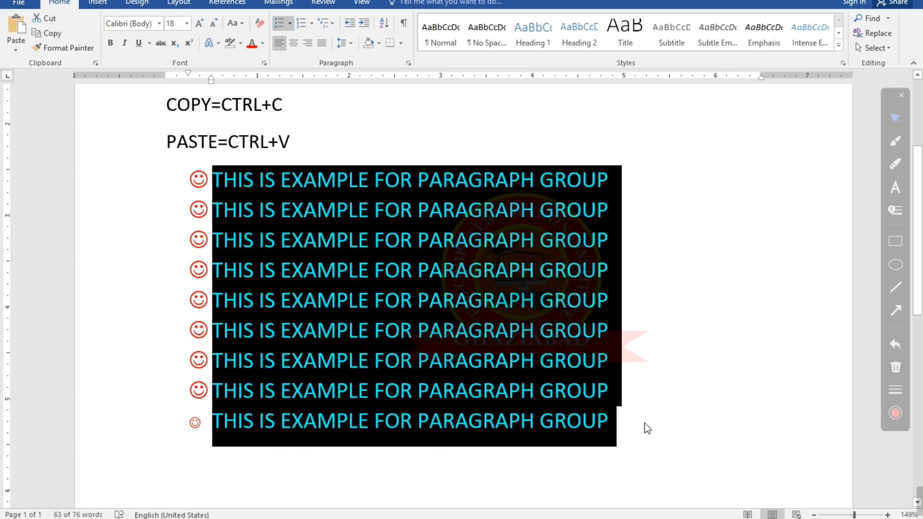
pyautogui.click(644, 422)
pyautogui.press('Return')
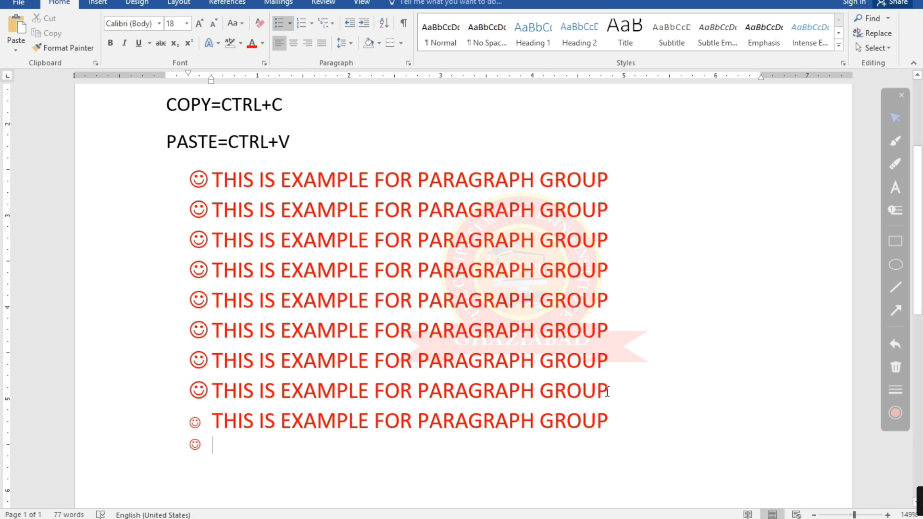
pyautogui.press('BackSpace')
# Select all the example lines and view the library options of the smiley bullet under Document Bullets
pyautogui.moveTo(693, 460); pyautogui.dragTo(131, 172)
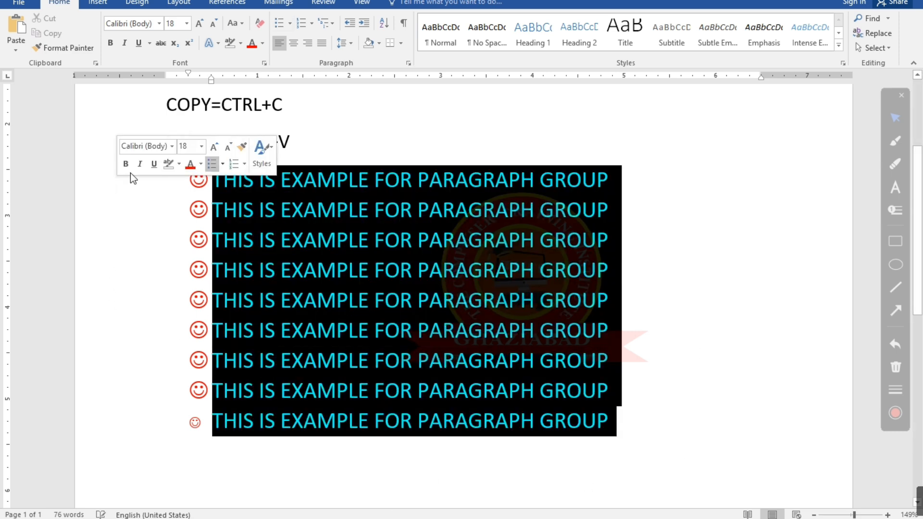
pyautogui.click(289, 24)
pyautogui.rightClick(321, 183)
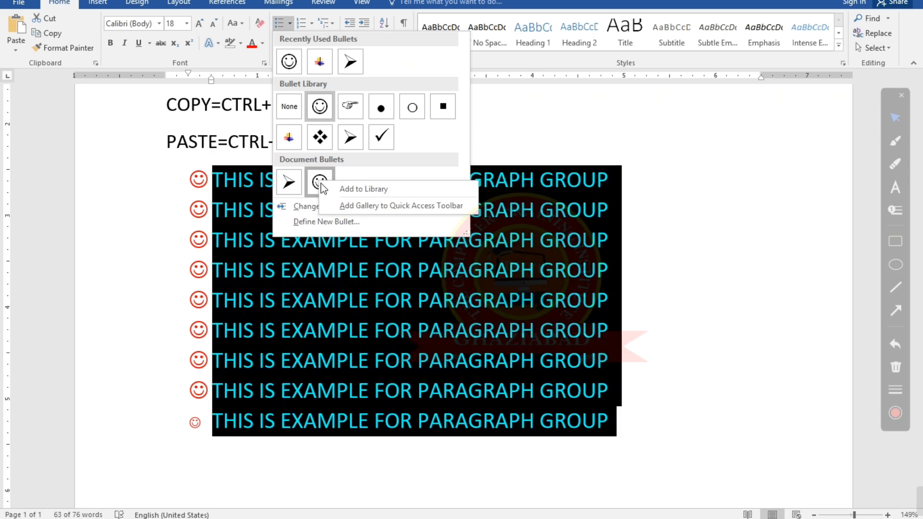
pyautogui.click(397, 168)
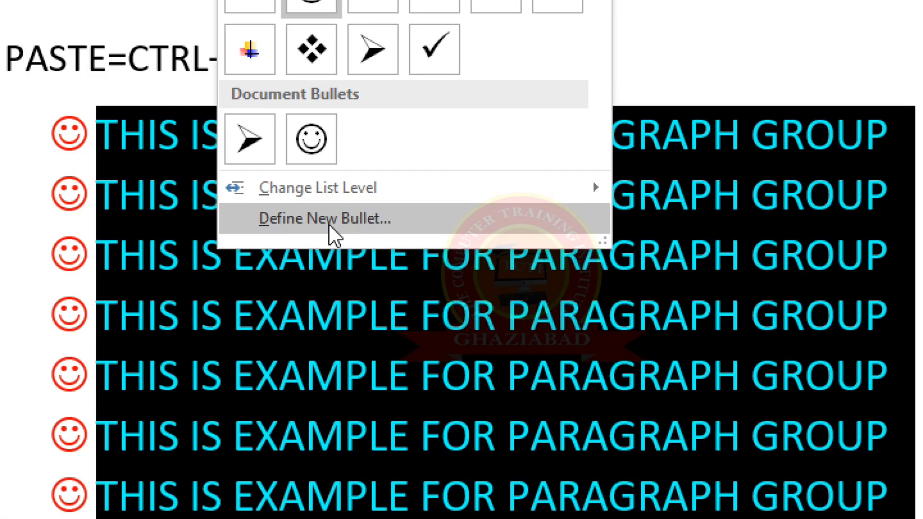
# Start defining a new picture bullet for the selected example lines, using offline pictures from the computer
pyautogui.click(329, 224)
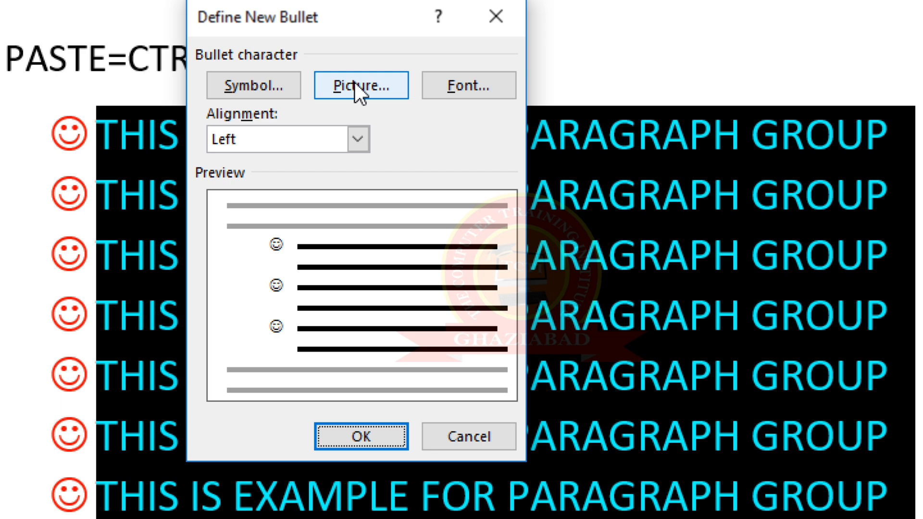
pyautogui.click(353, 83)
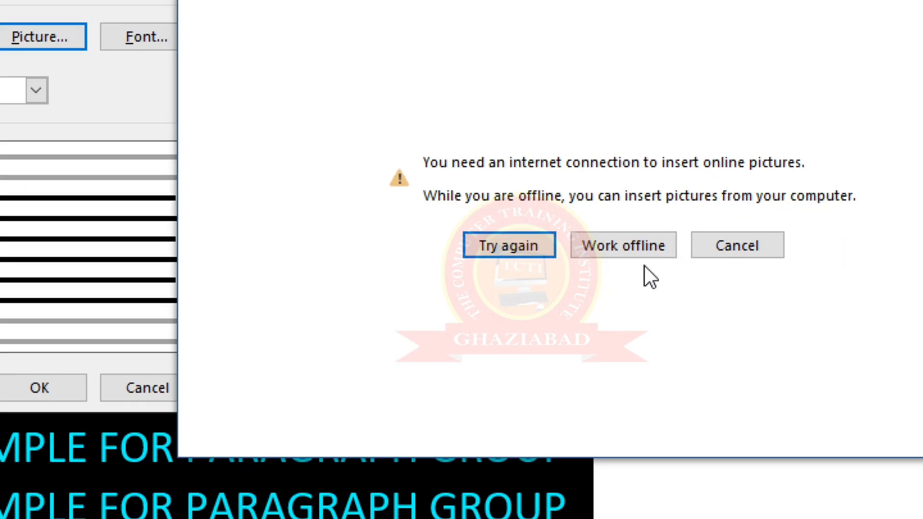
pyautogui.click(640, 242)
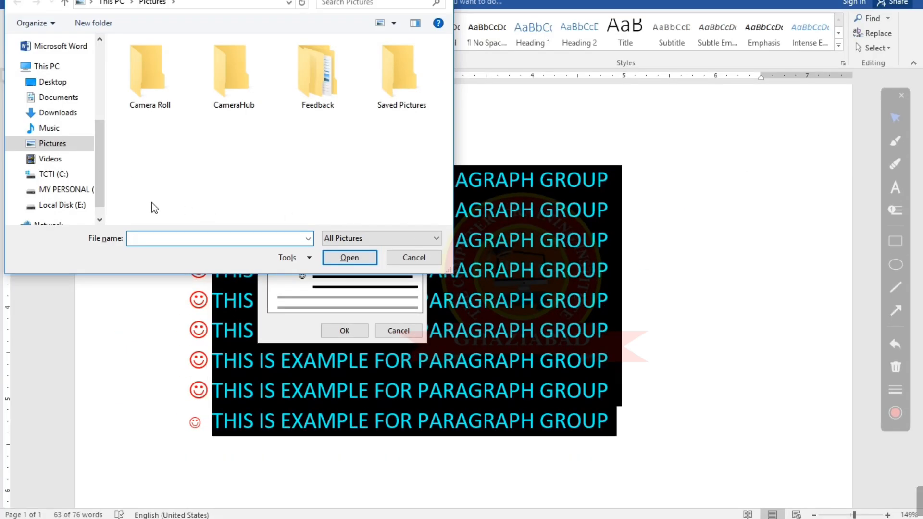
# Browse Local Disk (E:) to the ALL IMAGES folder inside the EDITING PHOTO folder
pyautogui.click(77, 205)
pyautogui.scroll(-1, 339, 132)
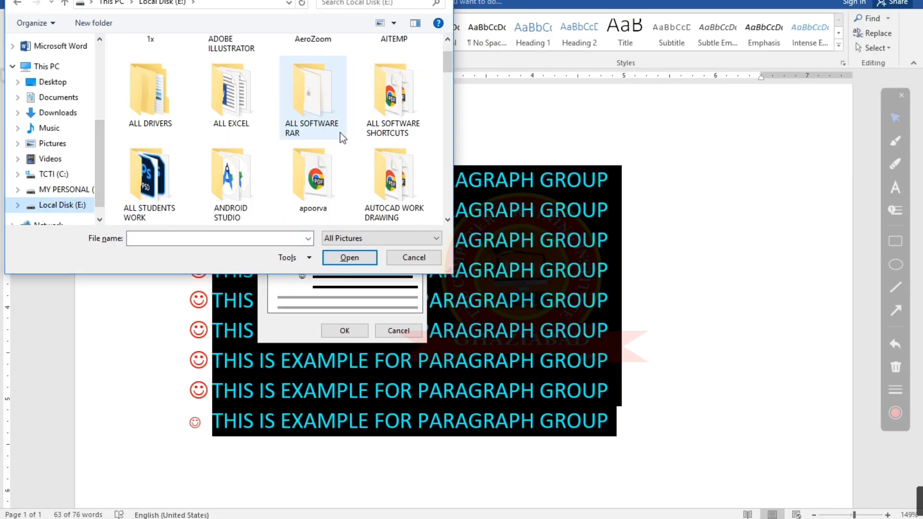
pyautogui.scroll(1, 260, 160)
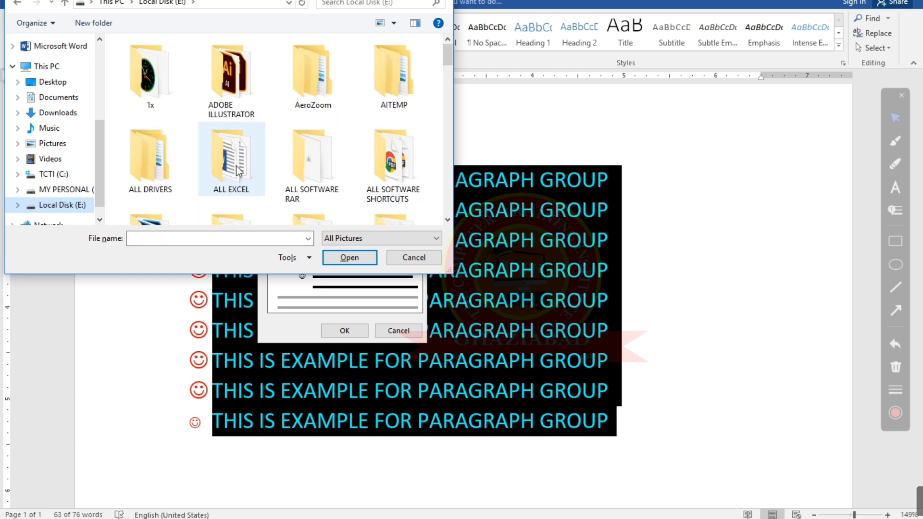
pyautogui.scroll(-2, 237, 169)
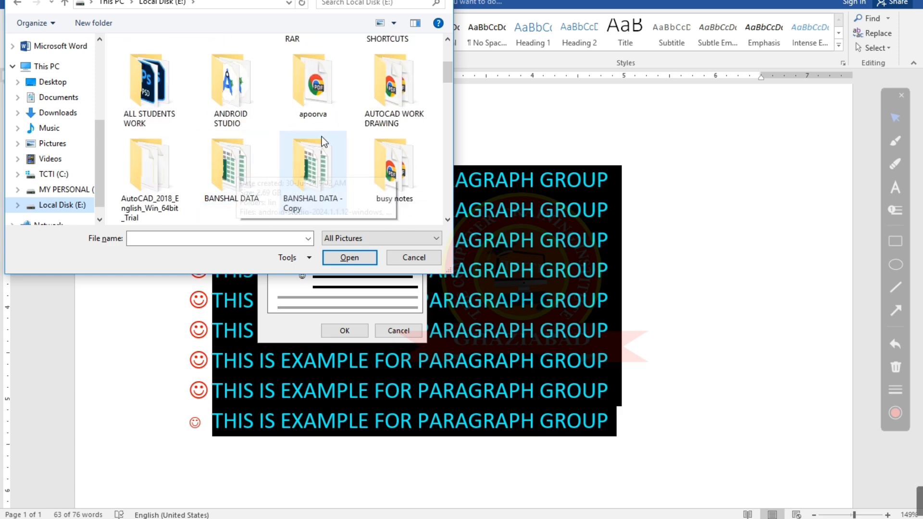
pyautogui.scroll(-1, 323, 143)
pyautogui.scroll(-1, 322, 139)
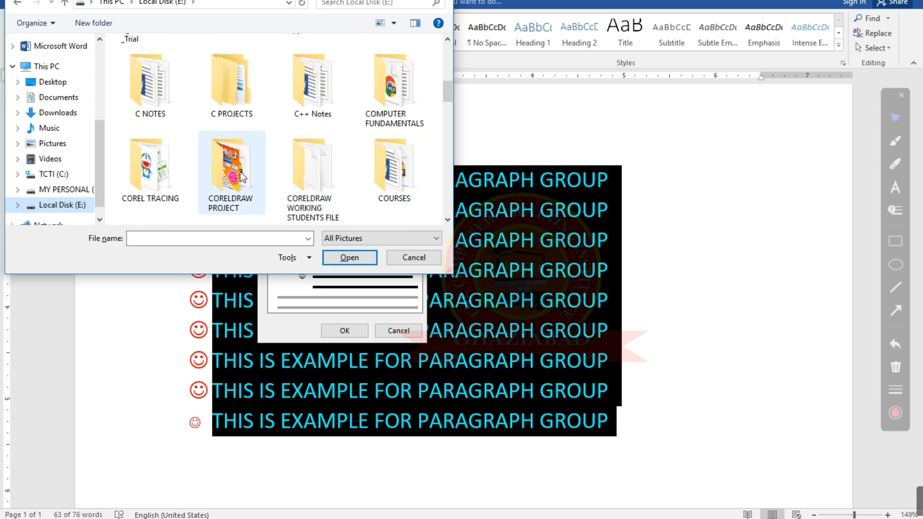
pyautogui.scroll(-1, 352, 152)
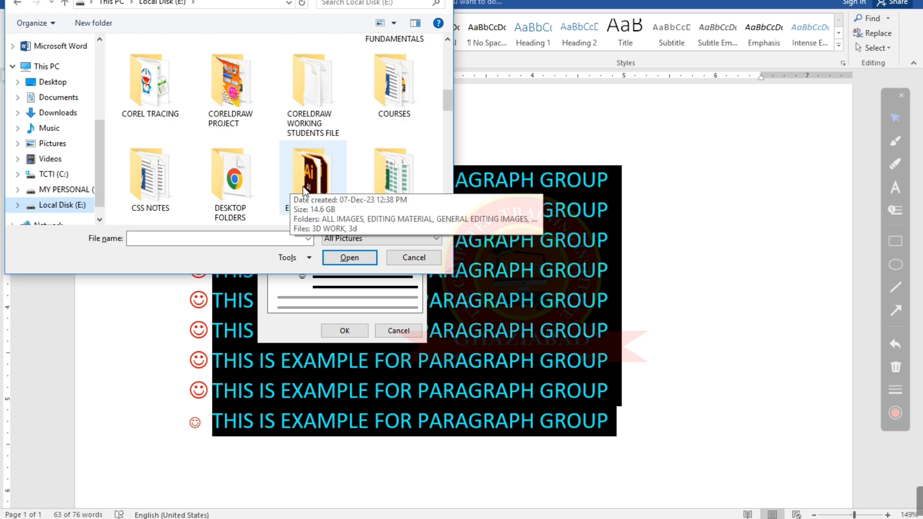
pyautogui.doubleClick(321, 185)
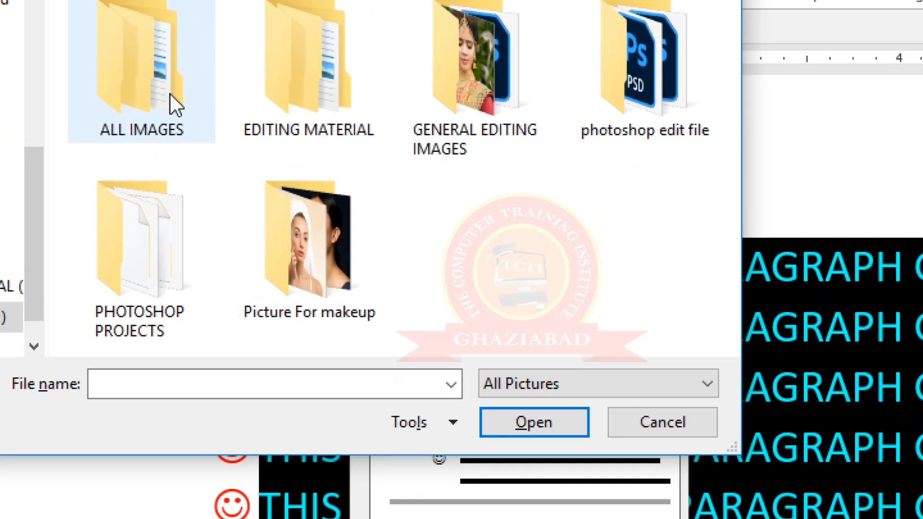
pyautogui.doubleClick(169, 94)
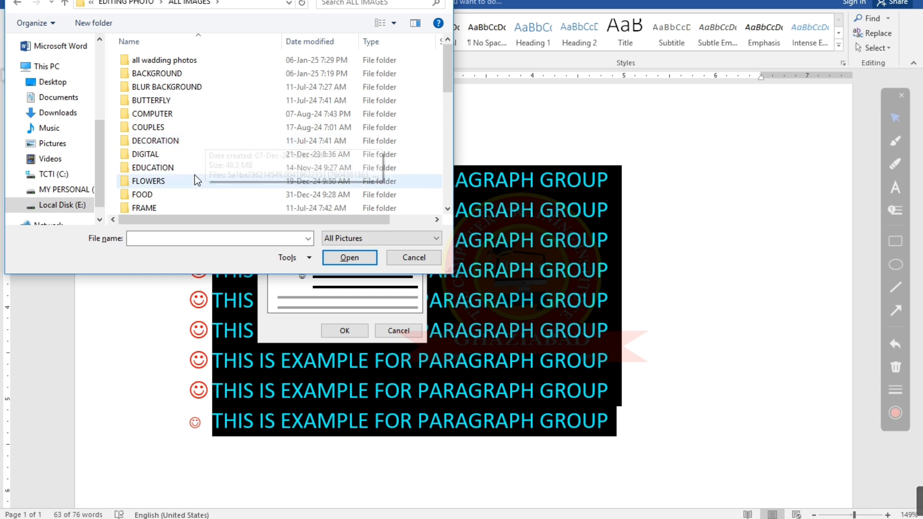
# Insert the evergreen tree picture from the png folder as the bullet, apply it to the example lines, and deselect them
pyautogui.scroll(-8, 194, 175)
pyautogui.doubleClick(177, 99)
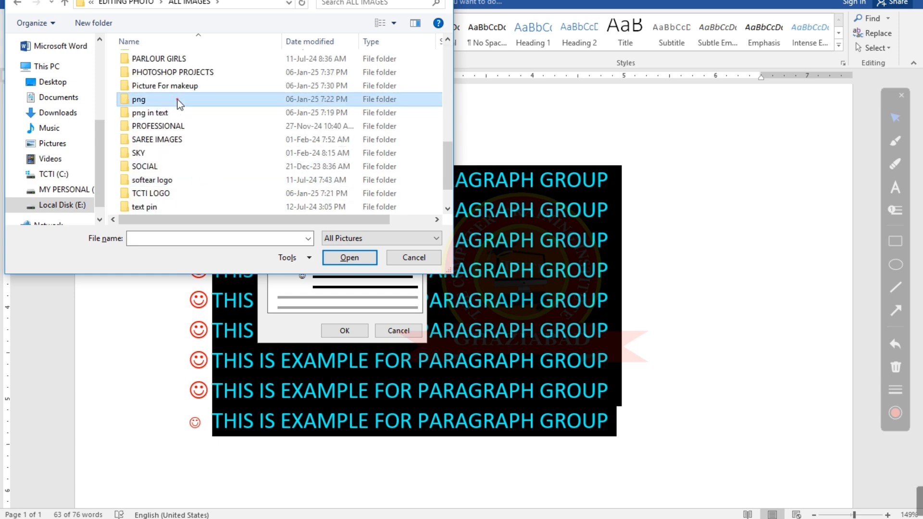
pyautogui.click(189, 3)
pyautogui.doubleClick(162, 207)
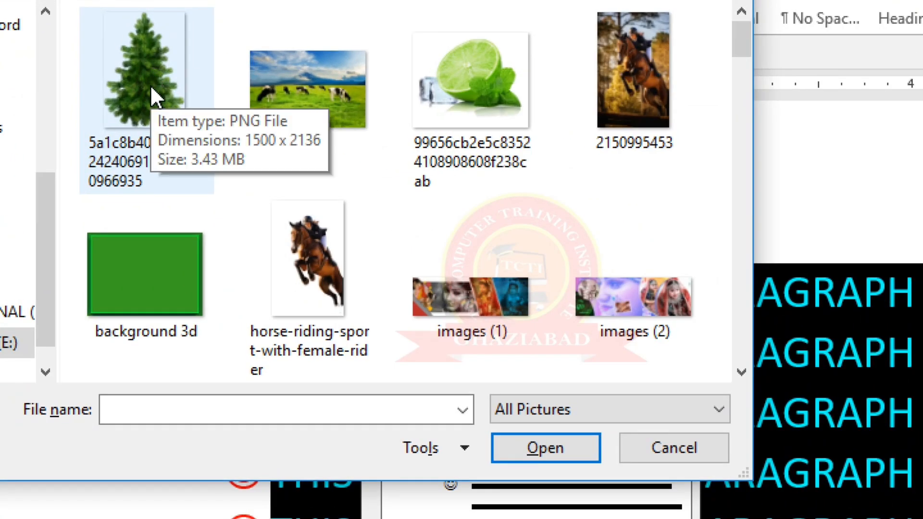
pyautogui.click(151, 94)
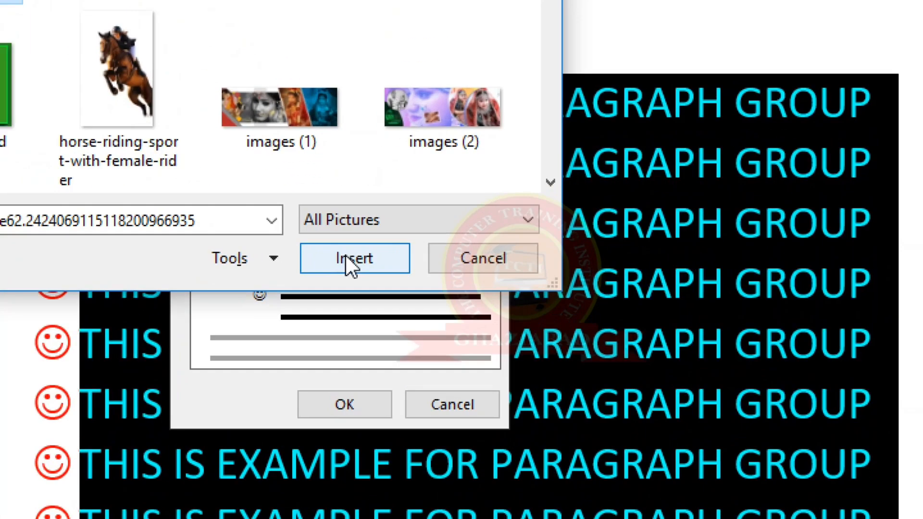
pyautogui.click(345, 255)
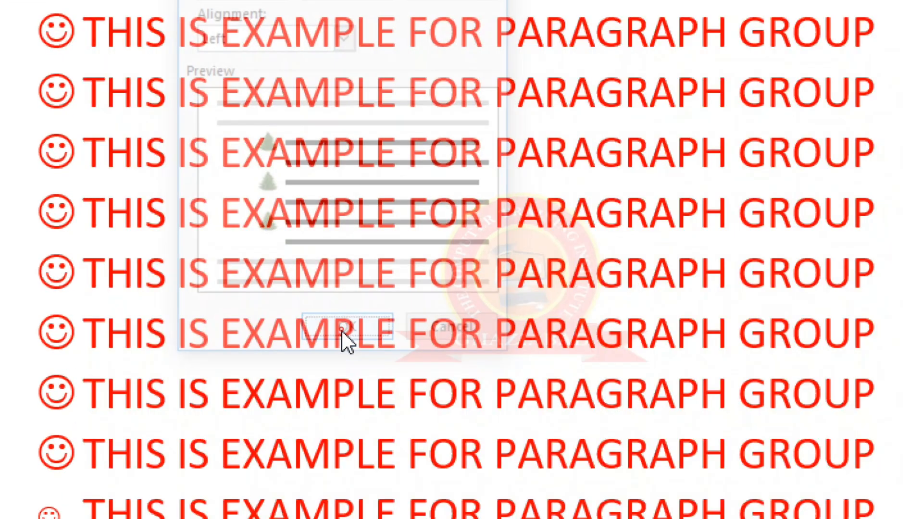
pyautogui.click(341, 330)
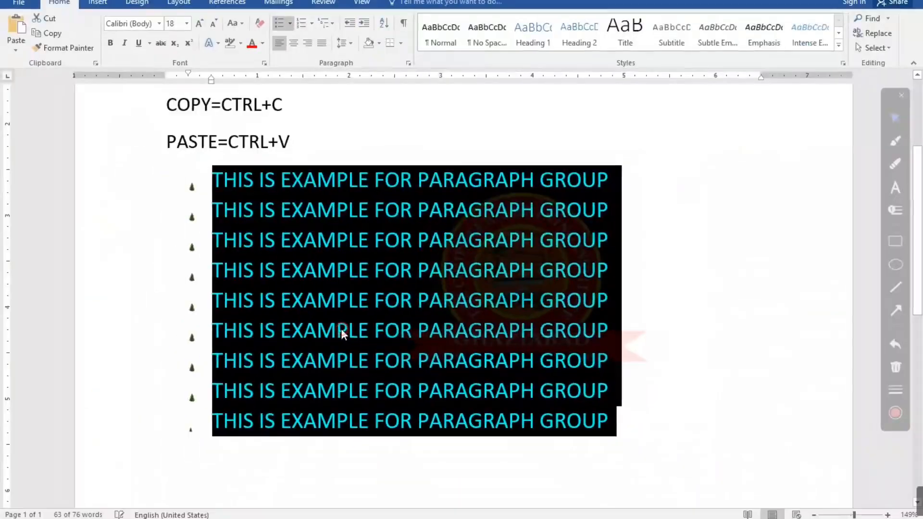
pyautogui.click(166, 260)
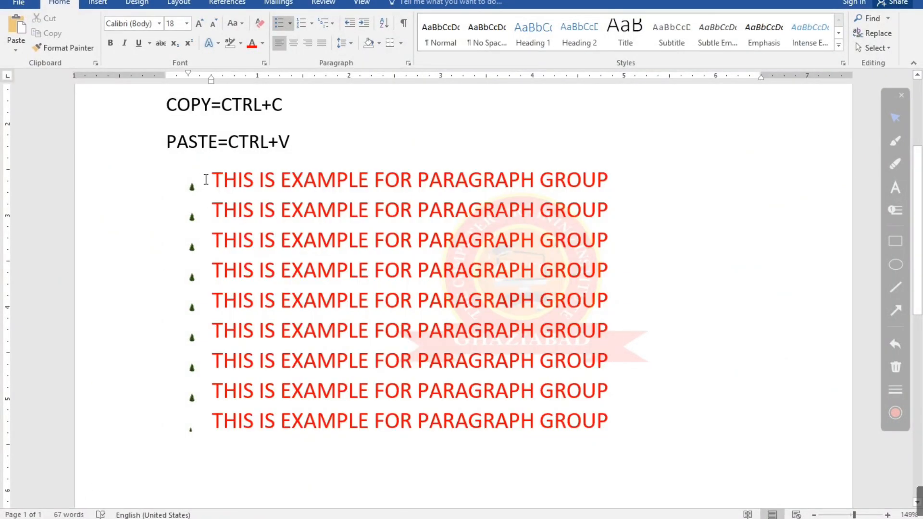
# Undo the tree picture bullet on the example lines and deselect them
pyautogui.tripleClick(205, 179)
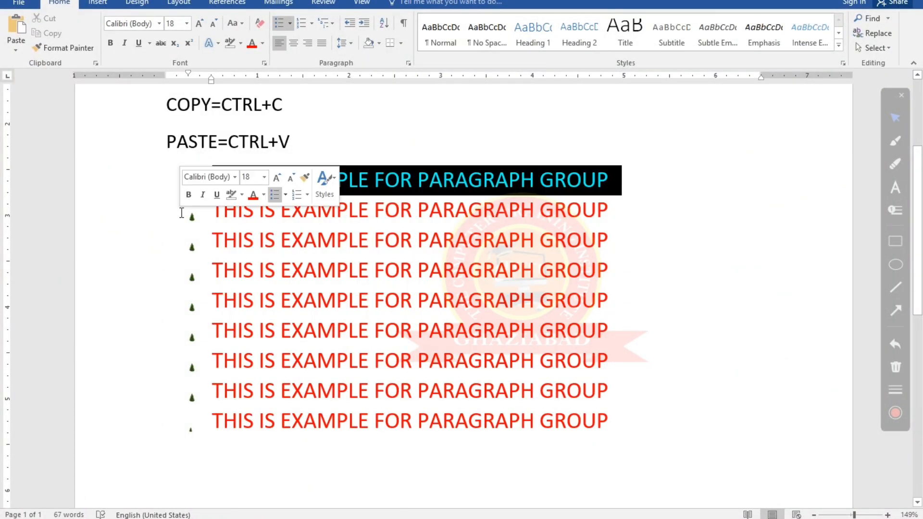
pyautogui.click(191, 243)
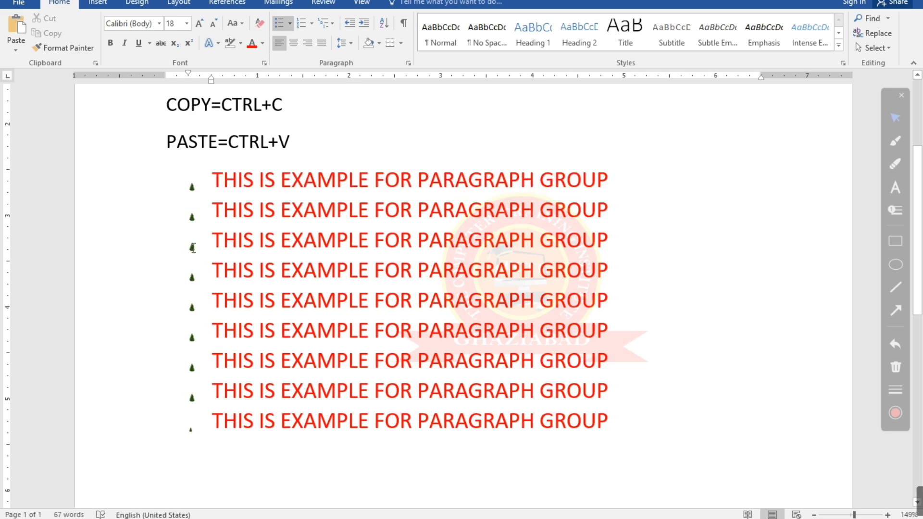
pyautogui.click(205, 190)
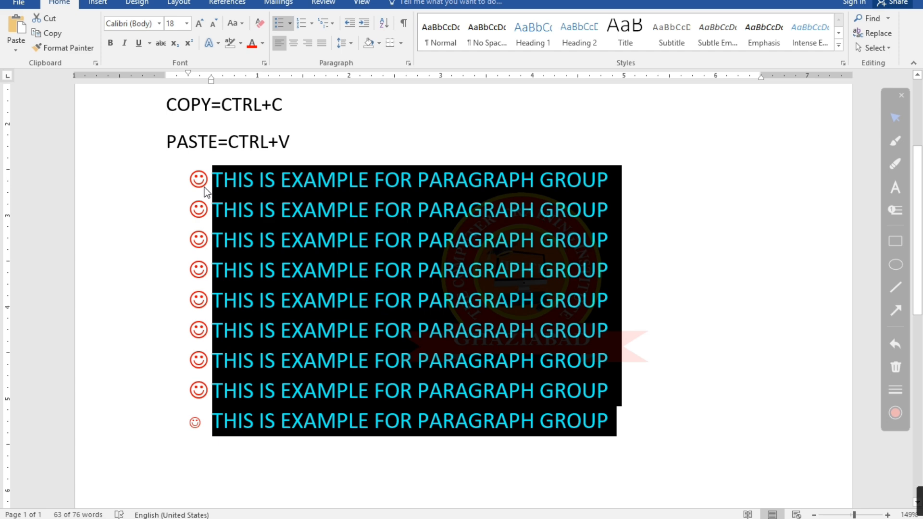
pyautogui.click(654, 436)
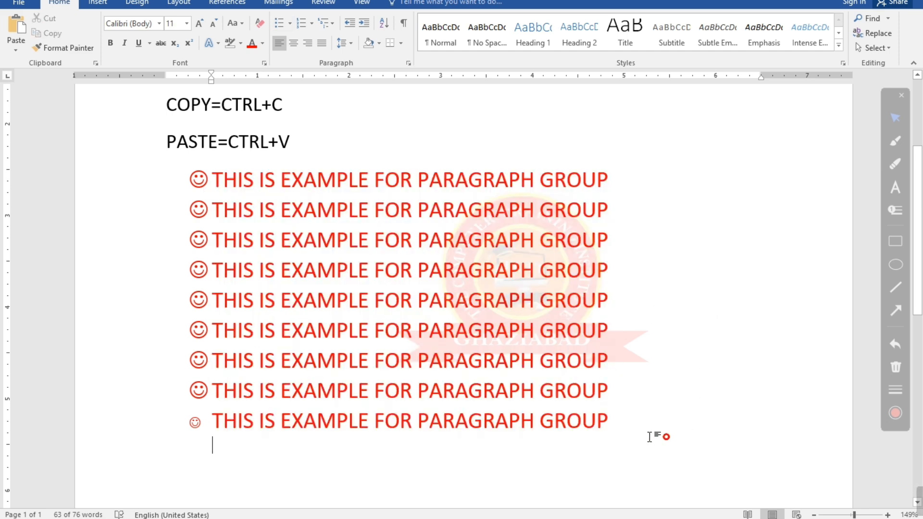
# Select all the example lines, view the bullet library, and apply the 1. 2. 3. numbering format
pyautogui.moveTo(614, 422); pyautogui.dragTo(234, 189)
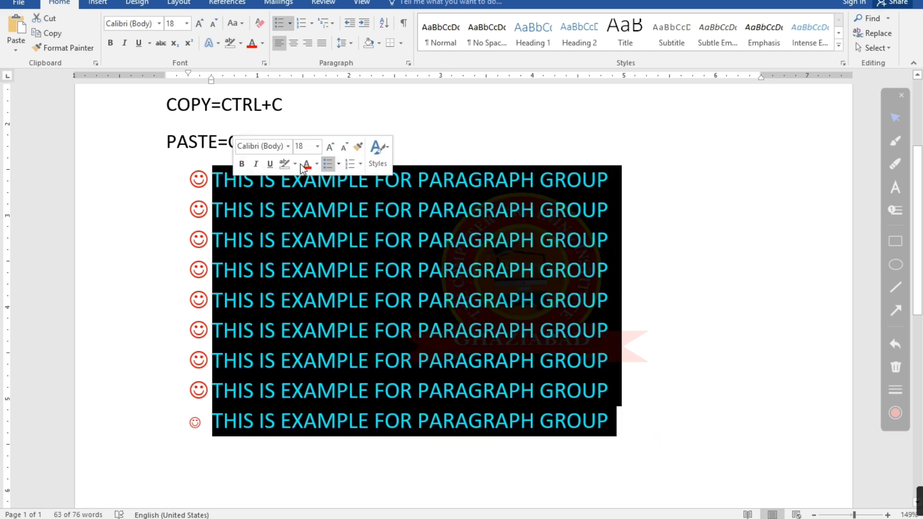
pyautogui.click(290, 23)
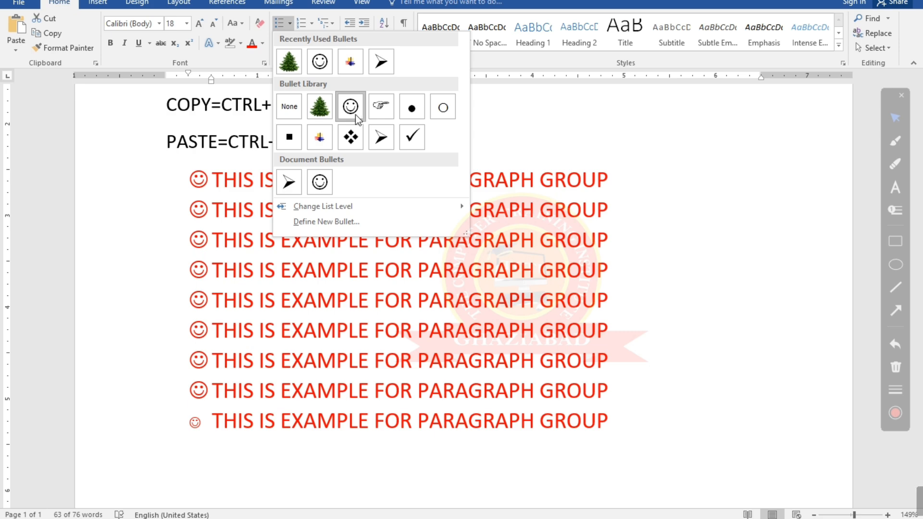
pyautogui.click(494, 142)
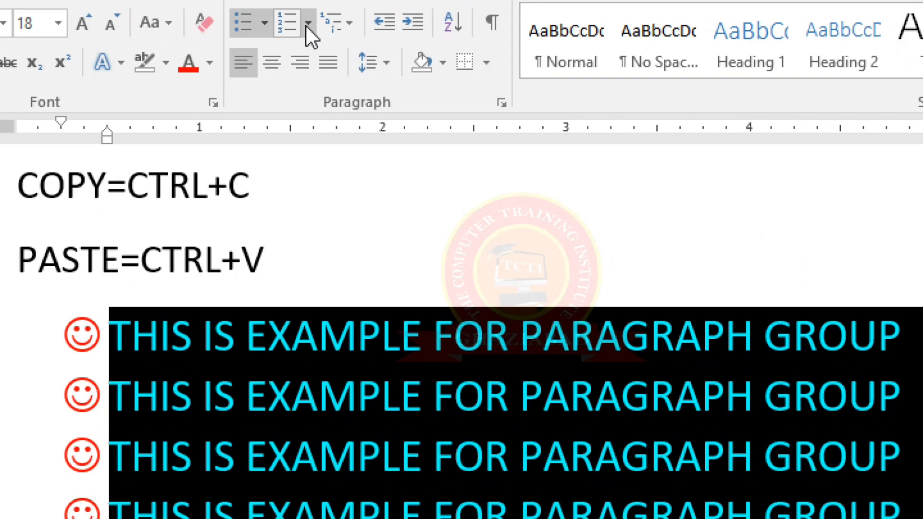
pyautogui.click(307, 24)
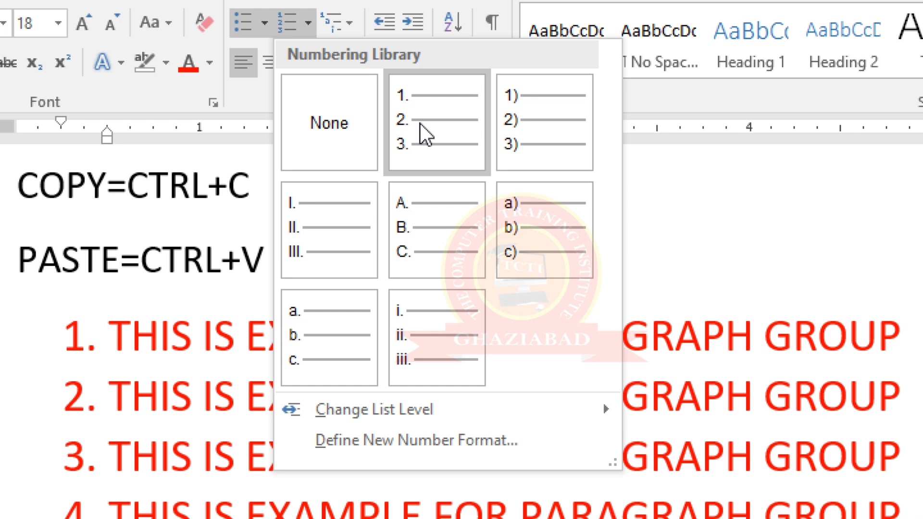
pyautogui.click(420, 123)
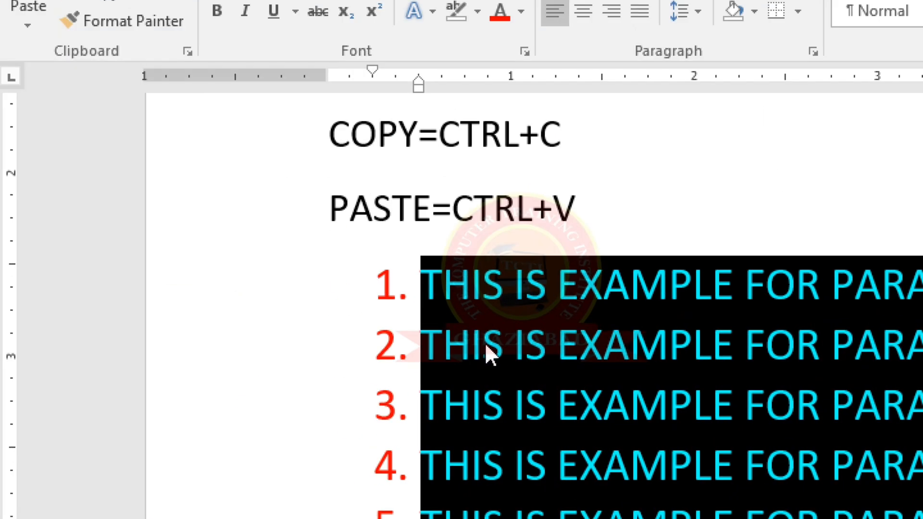
pyautogui.press('alt')
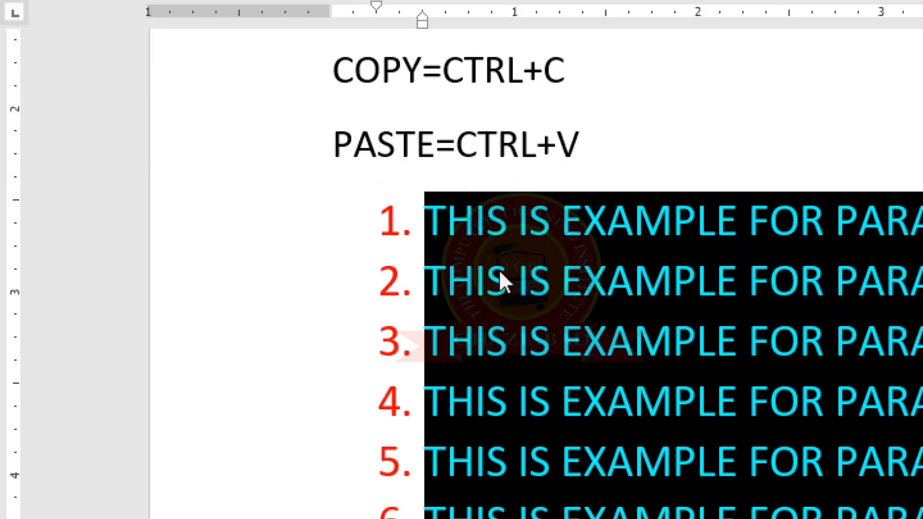
pyautogui.hotkey('alt', 'Tab')
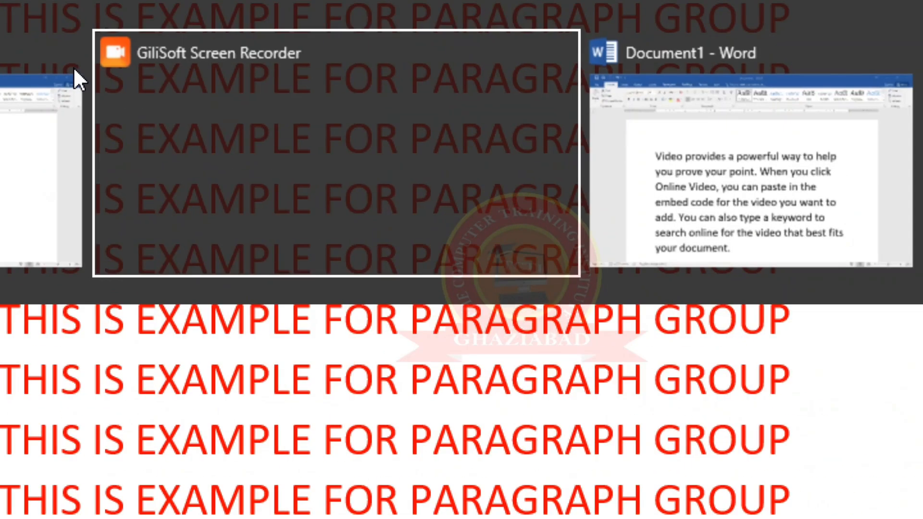
pyautogui.hotkey('alt', 'Tab')
pyautogui.hotkey('alt', 'Tab')
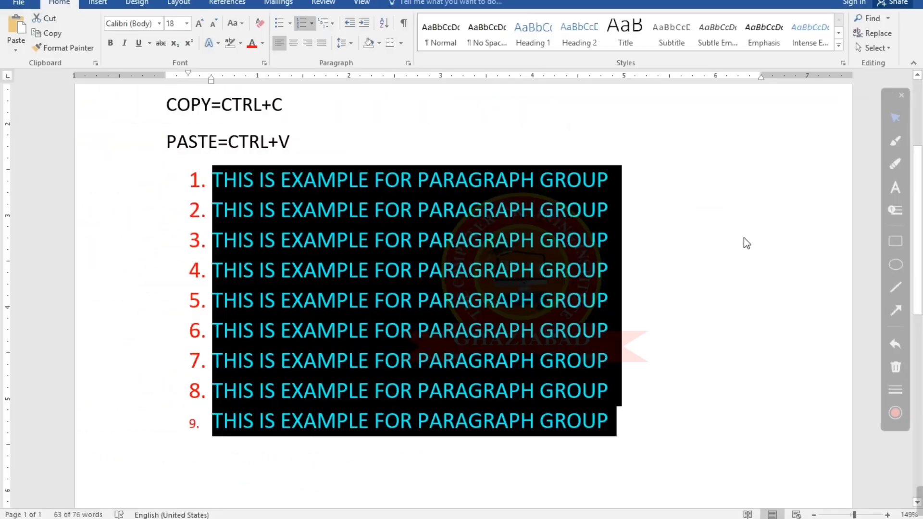
pyautogui.click(709, 282)
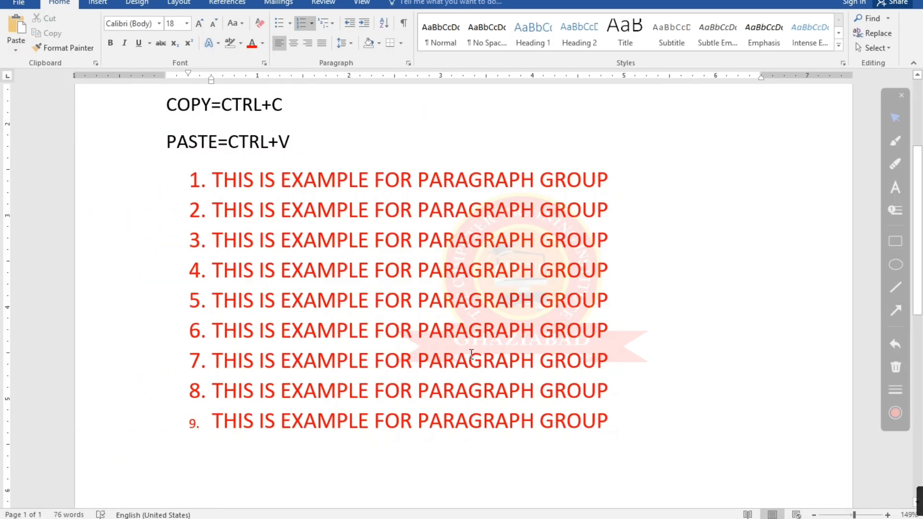
# Show the desktop, launch AeroZoom, and switch back to the Word document
pyautogui.press('super+d')
pyautogui.doubleClick(163, 9)
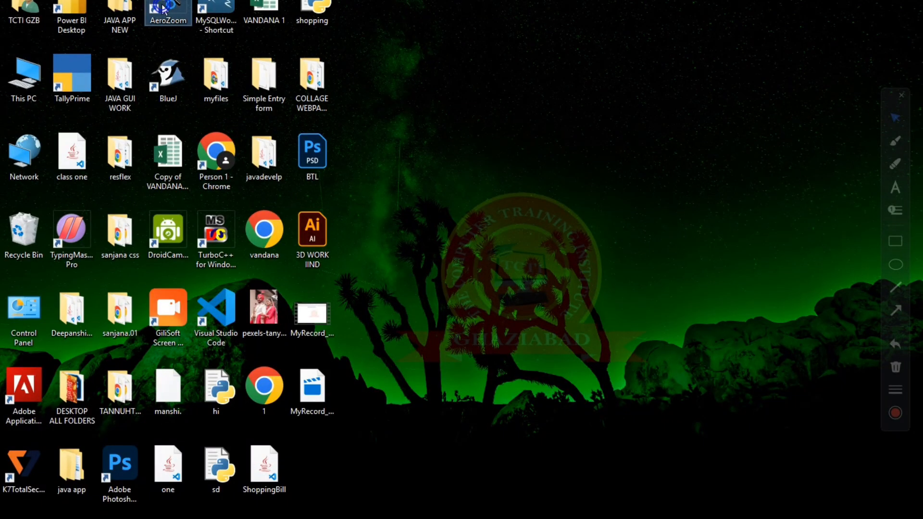
pyautogui.click(580, 326)
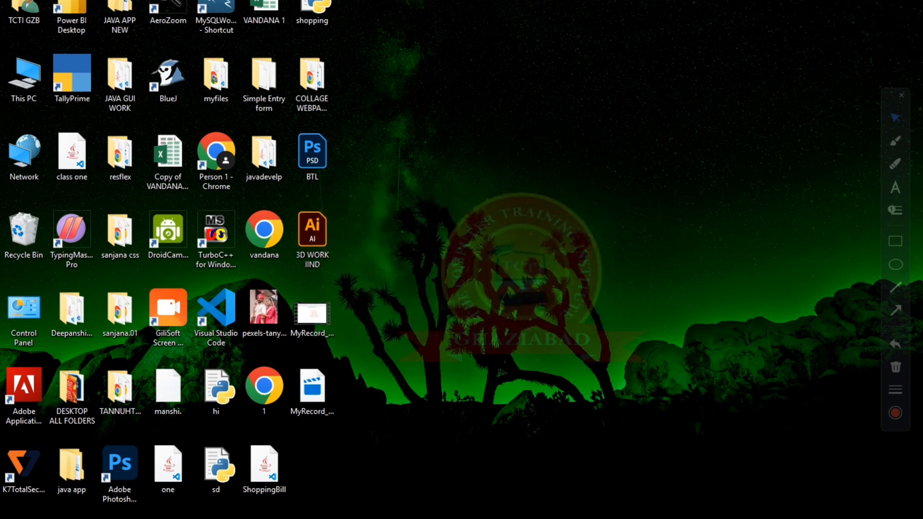
pyautogui.moveTo(391, 516)
pyautogui.click(445, 495)
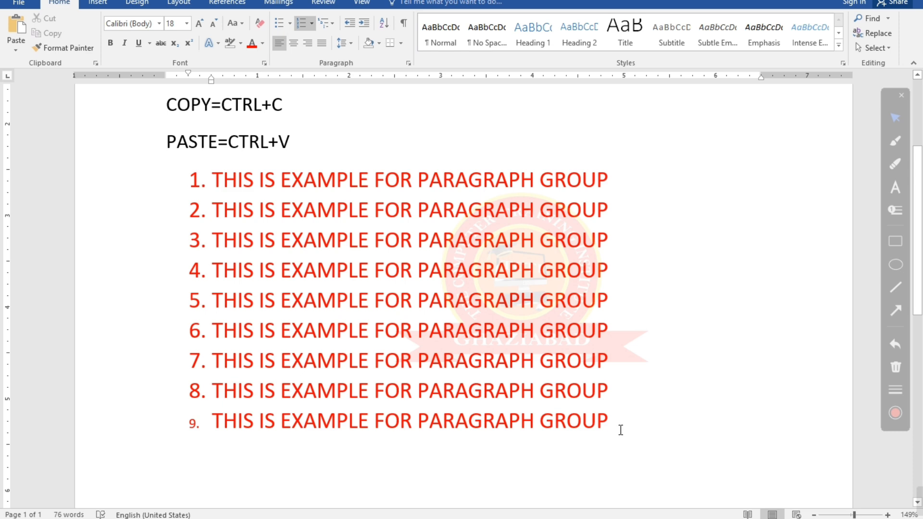
# Apply the a) b) c) numbering format to all the example lines and place the cursor at the end of the last line
pyautogui.moveTo(619, 429); pyautogui.dragTo(208, 180)
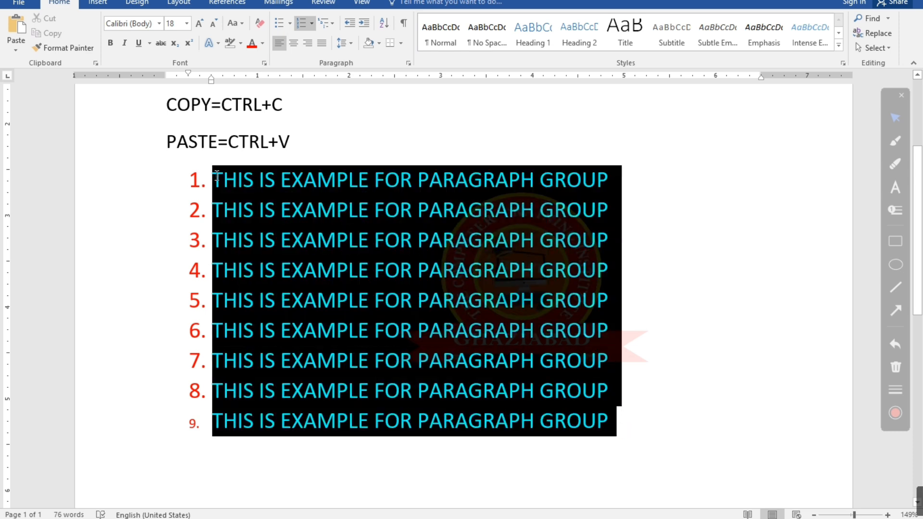
pyautogui.click(312, 24)
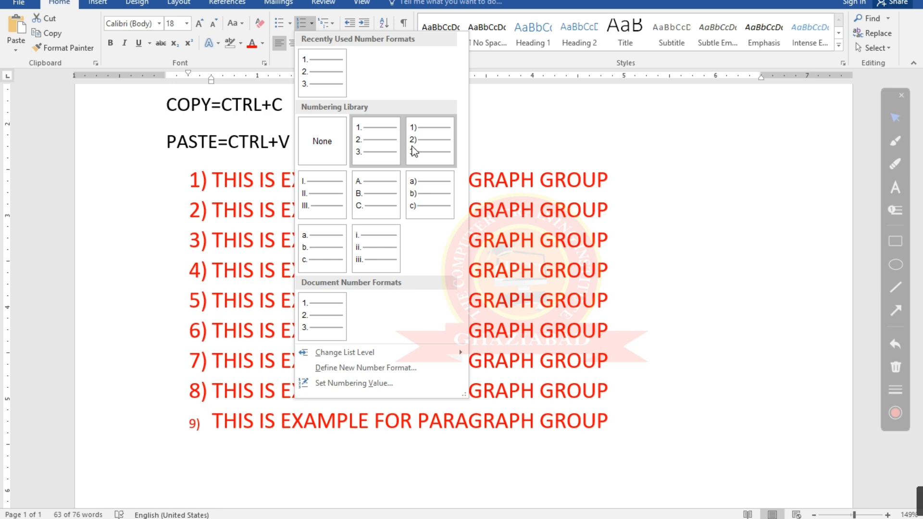
pyautogui.click(418, 204)
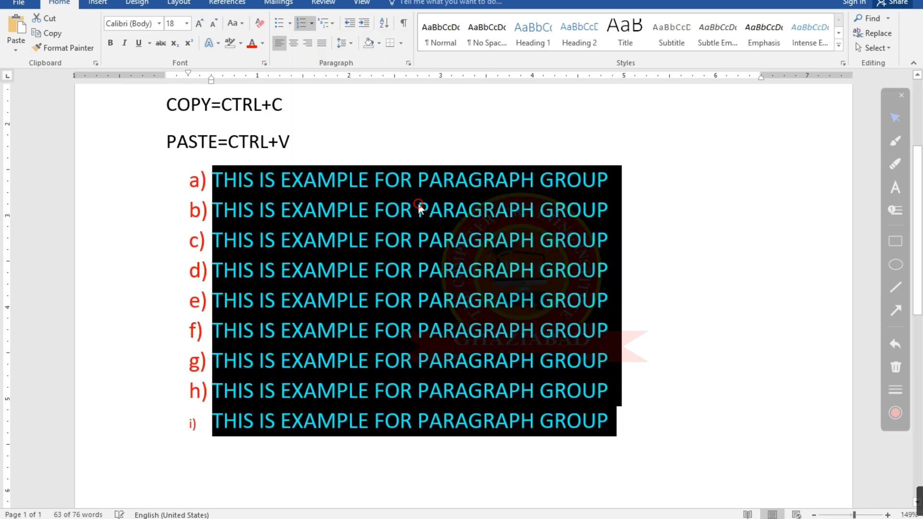
pyautogui.click(367, 147)
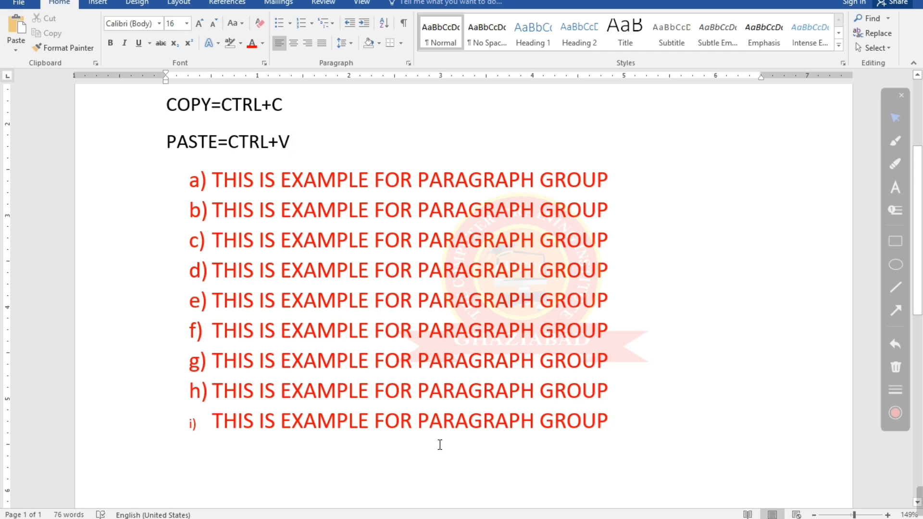
pyautogui.click(611, 422)
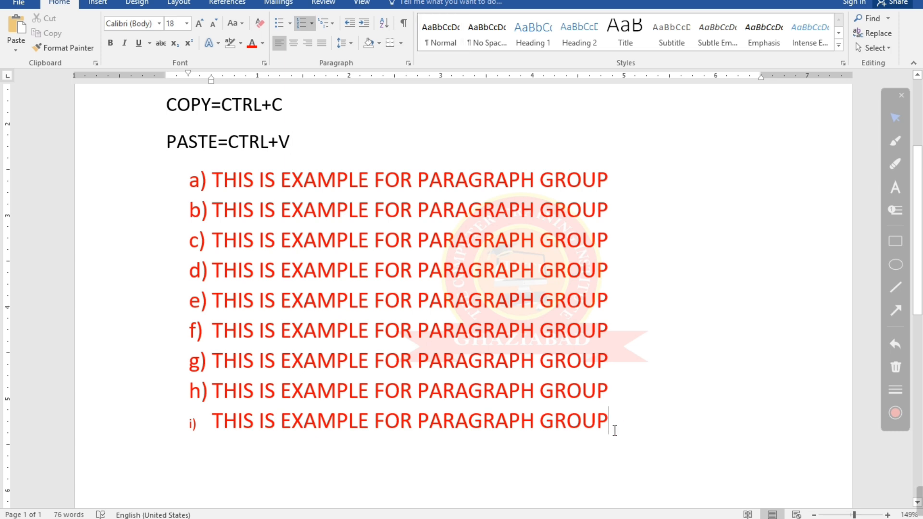